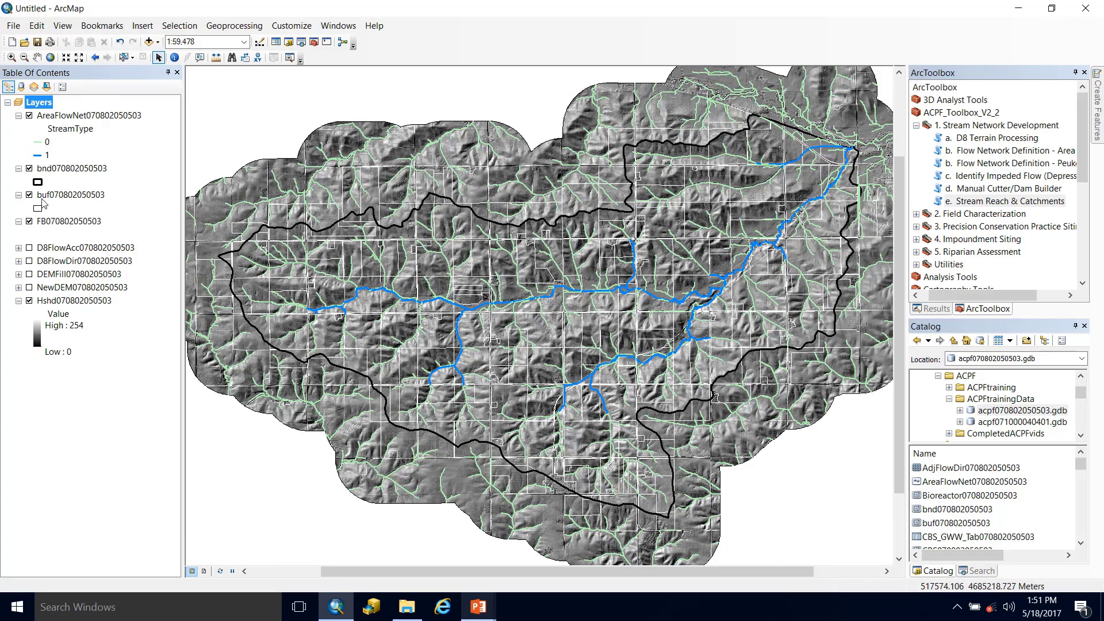
left_click(84, 119)
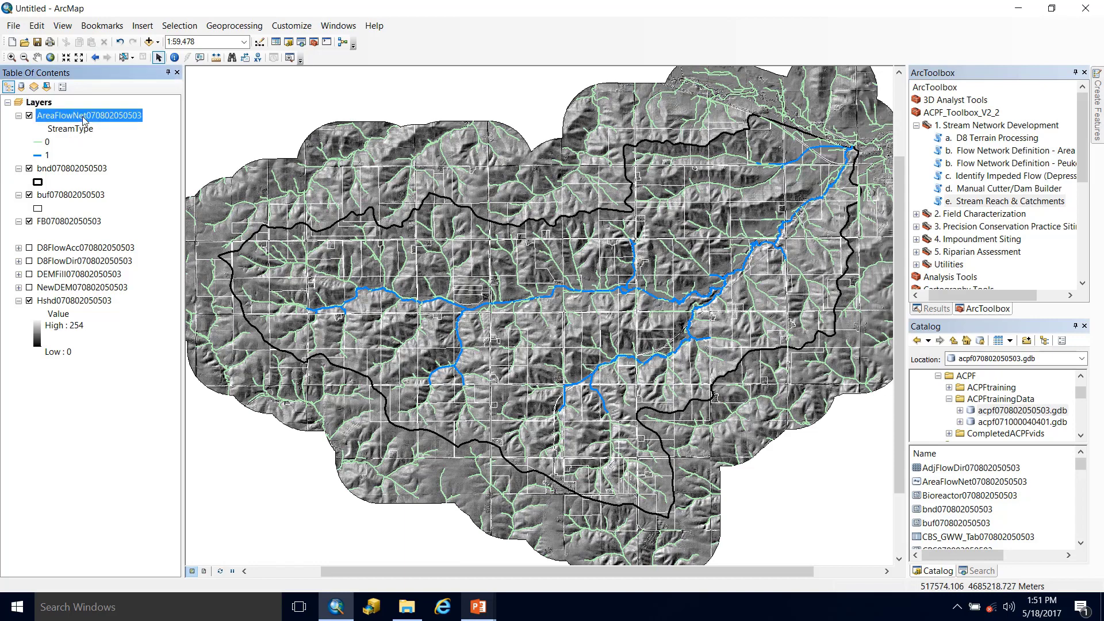
left_click(974, 203)
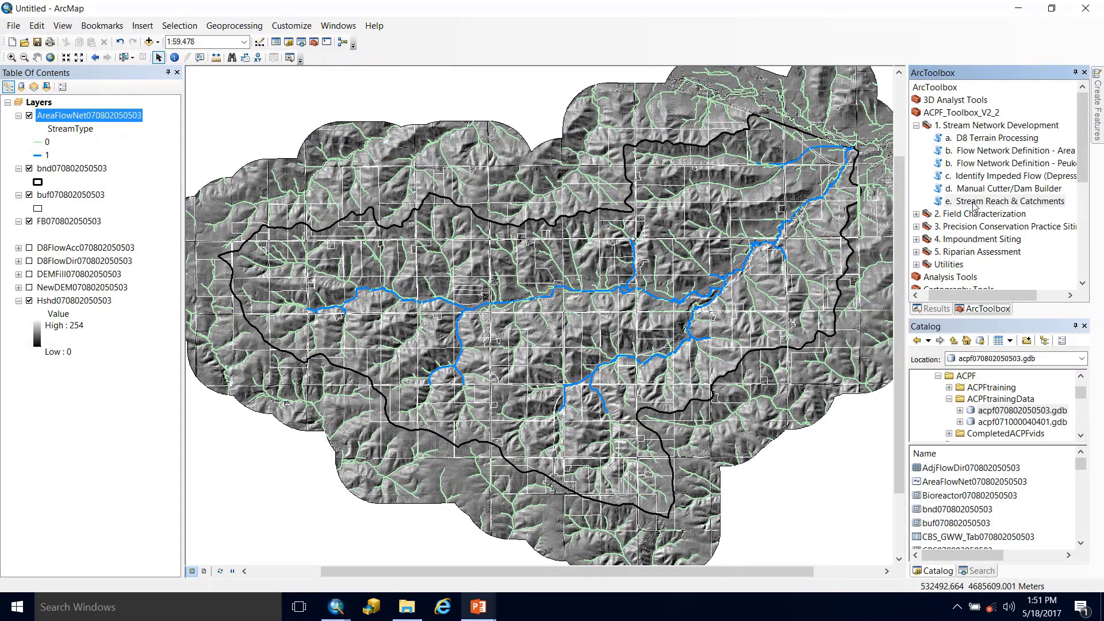
double_click(974, 203)
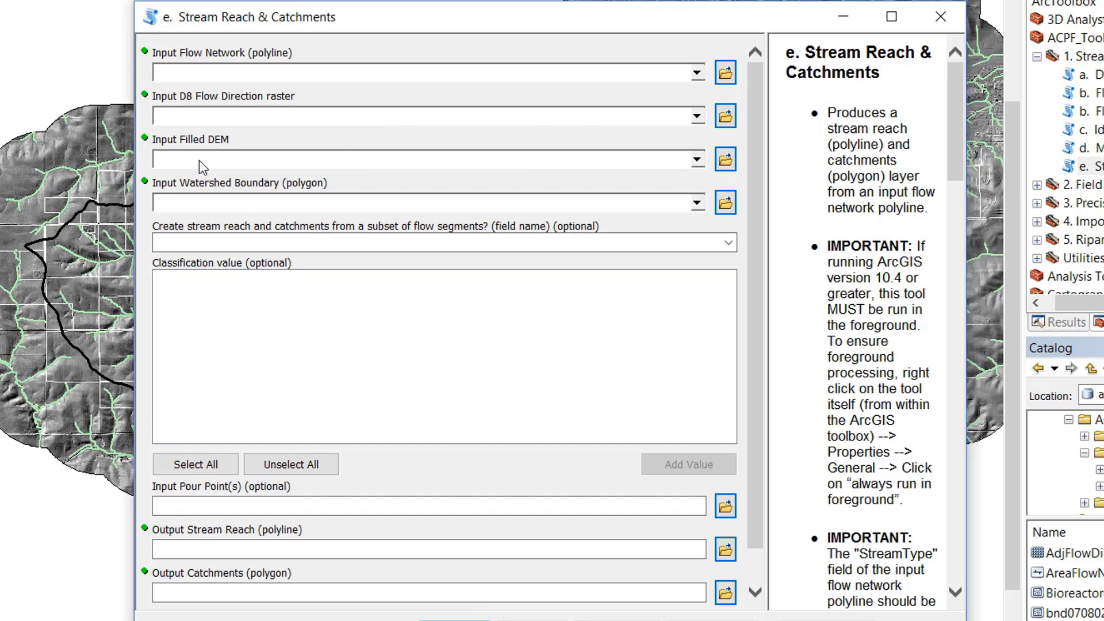
left_click(219, 73)
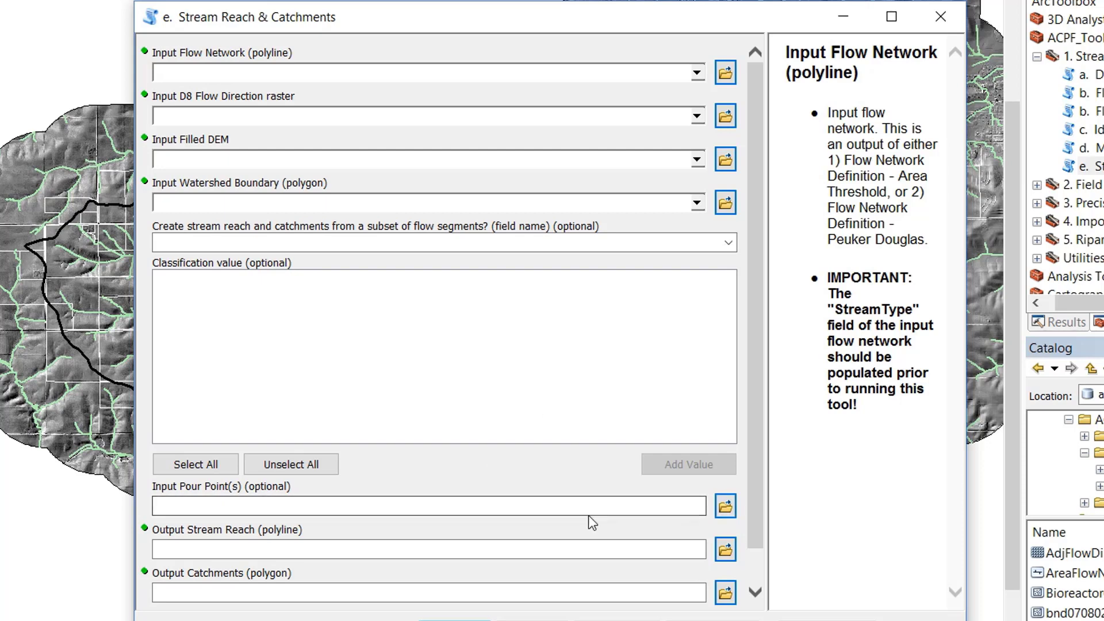
left_click(305, 512)
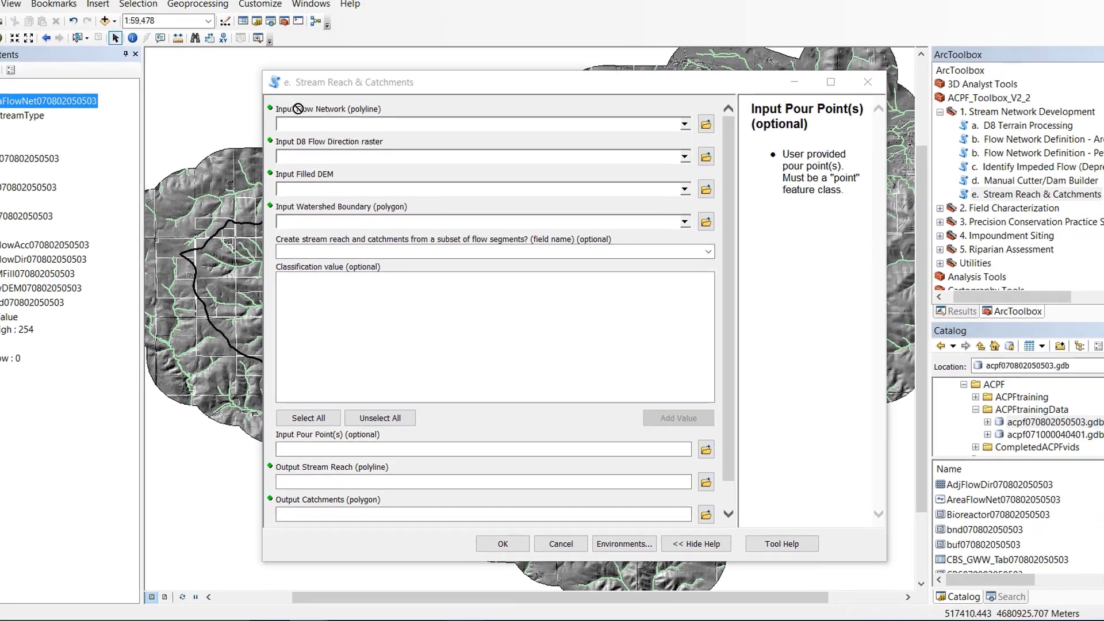
left_click_drag(298, 109, 322, 124)
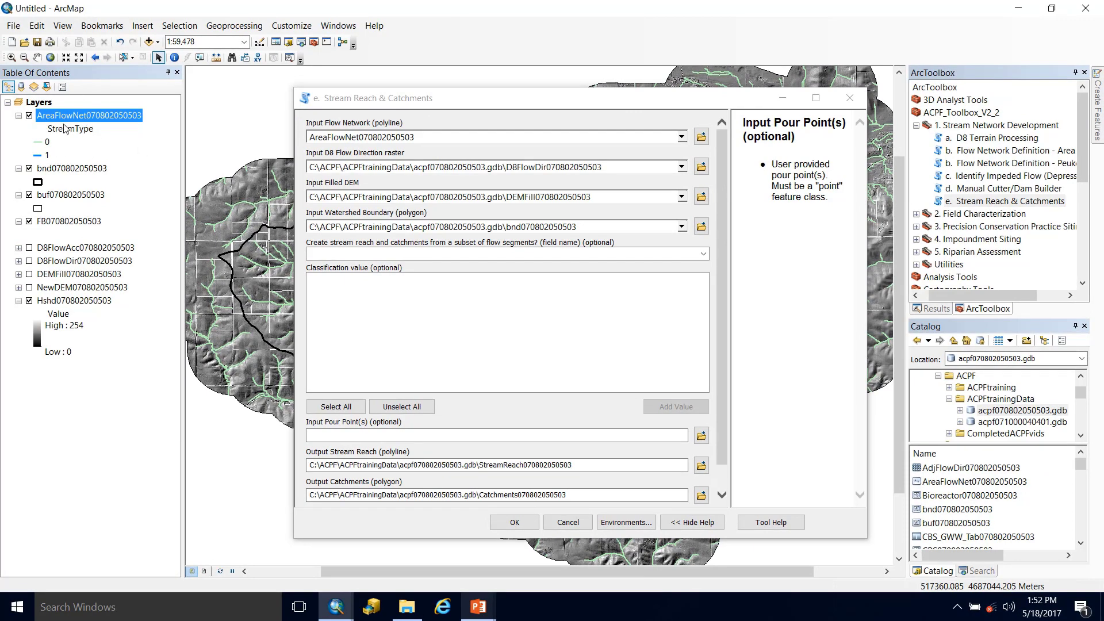
left_click(489, 168)
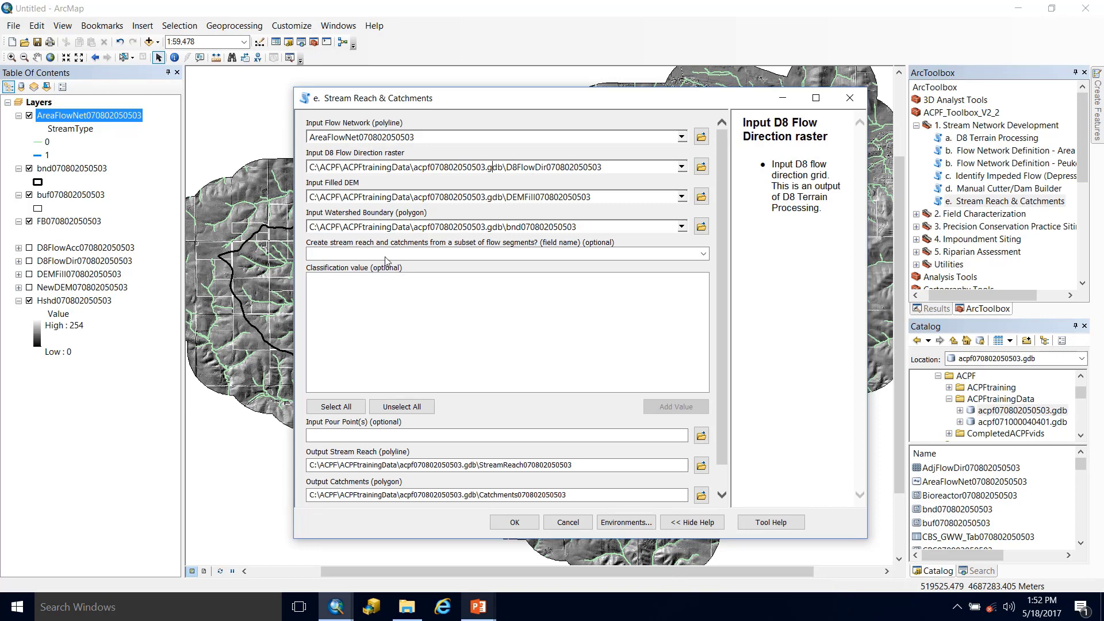
Step: Limit the stream reaches and catchments to flow segments whose StreamType field has classification value 1
left_click(336, 257)
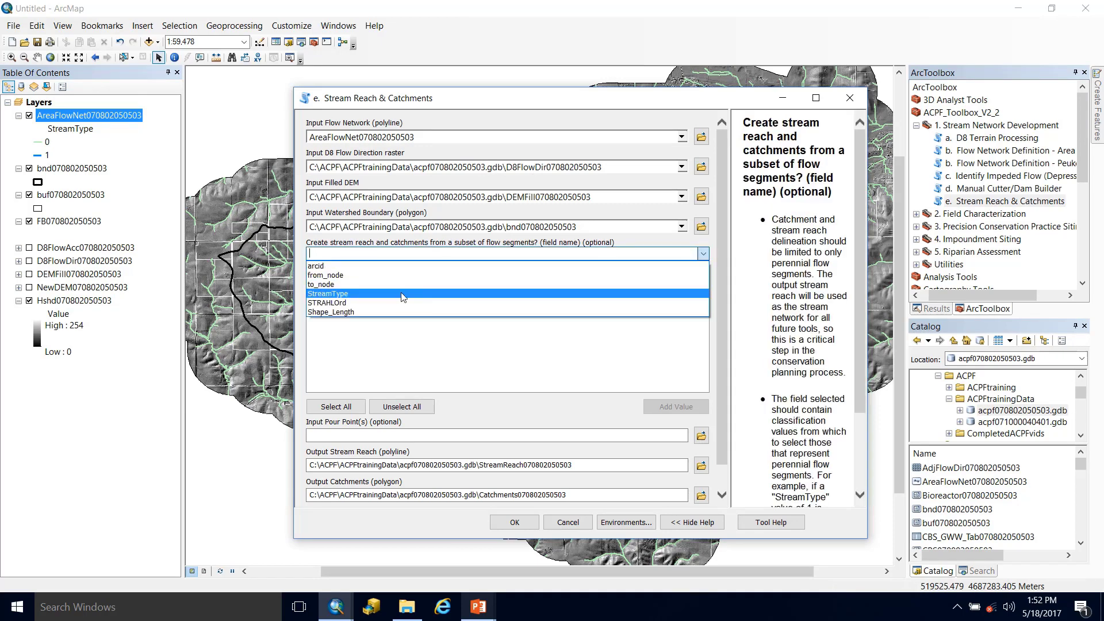
left_click(337, 295)
left_click(314, 291)
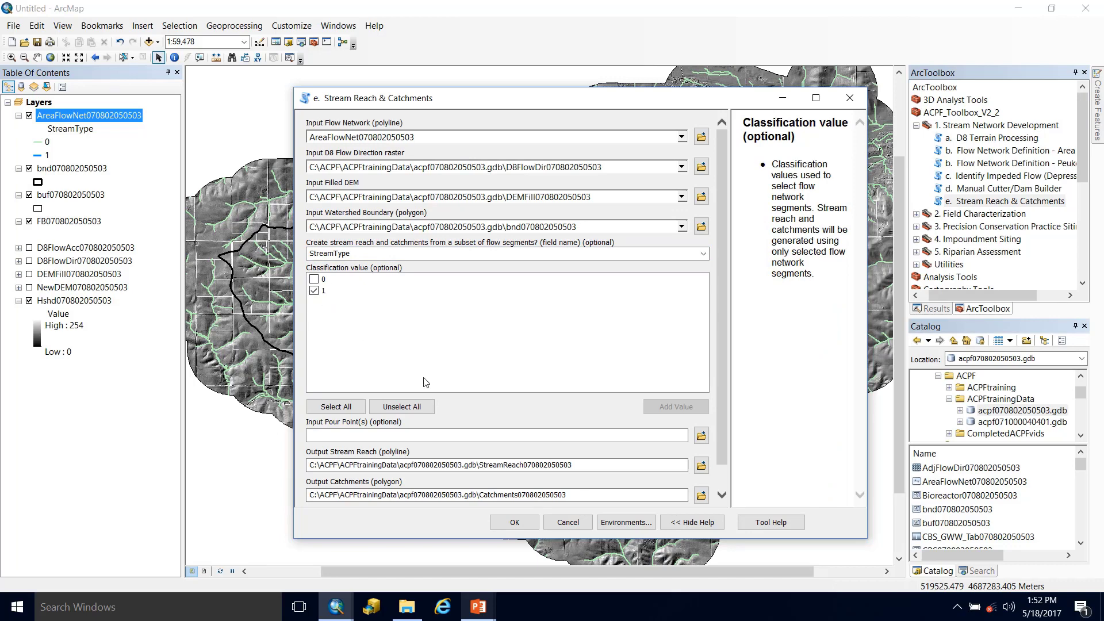
left_click(395, 436)
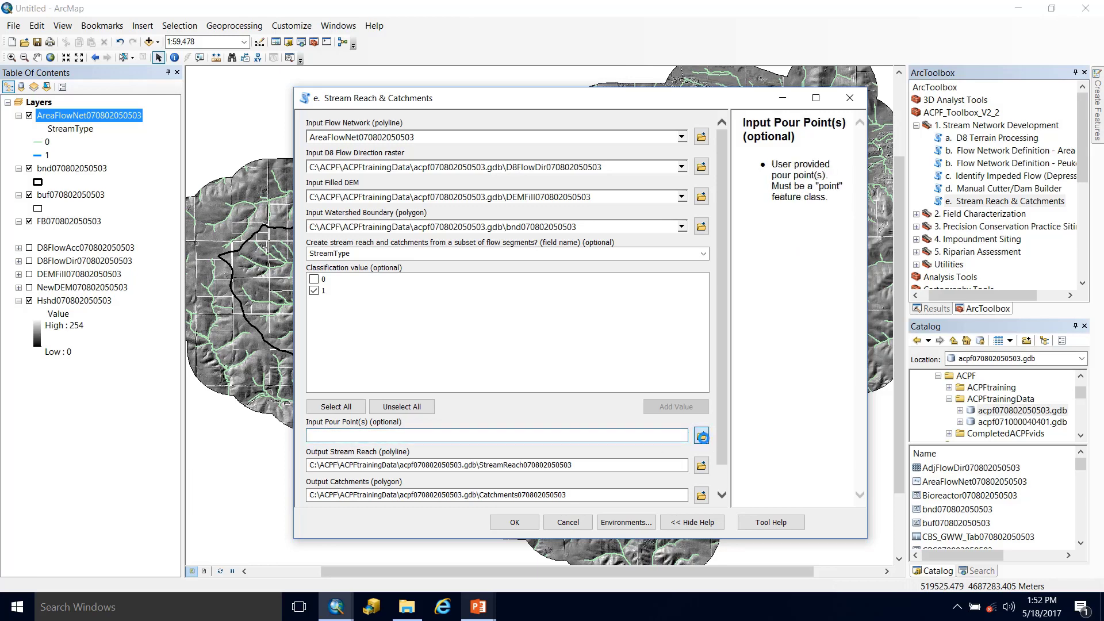
left_click(702, 437)
left_click(525, 233)
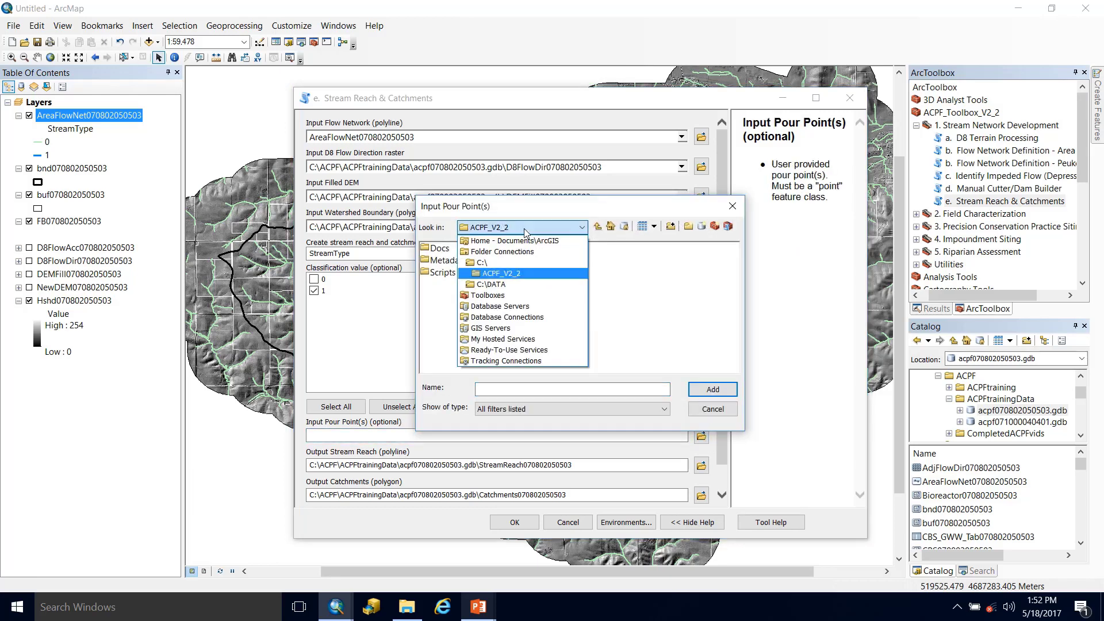
left_click(482, 265)
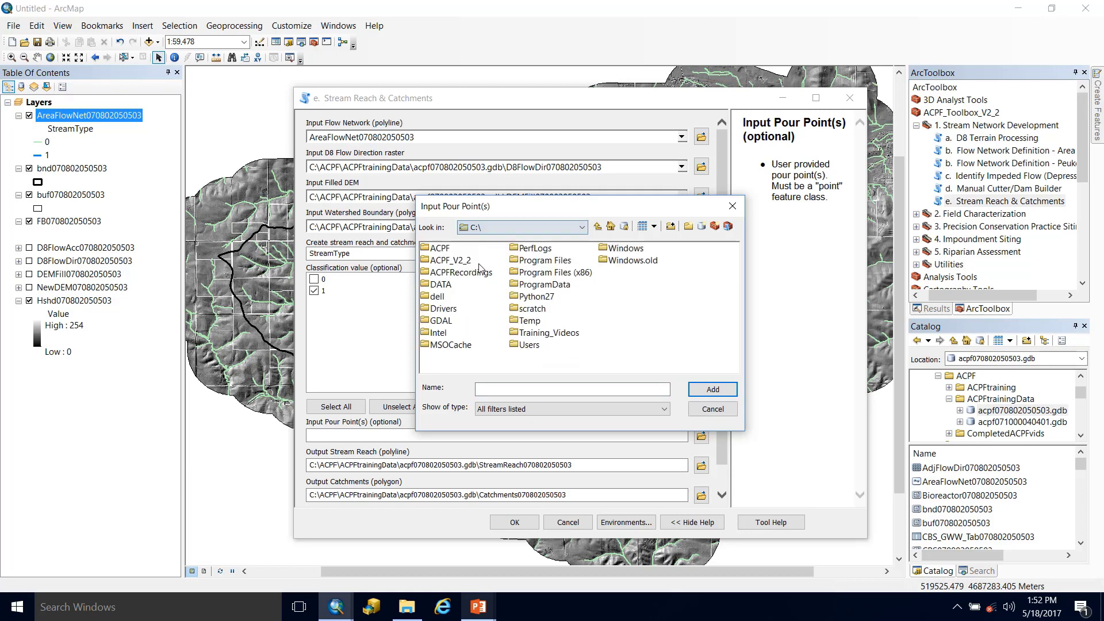
double_click(442, 249)
double_click(449, 262)
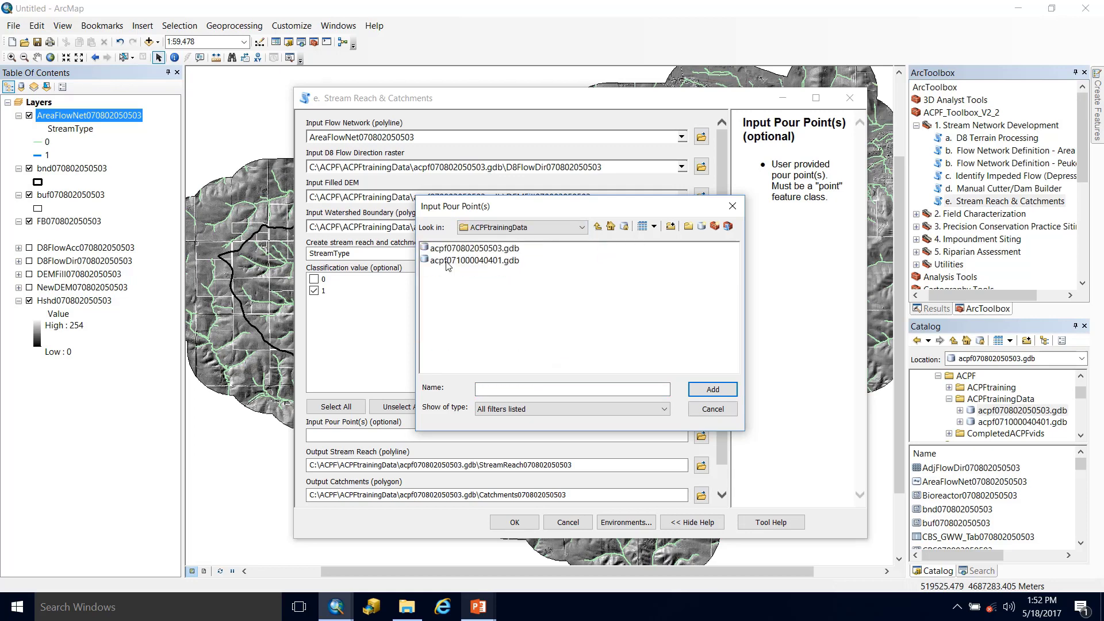
double_click(457, 250)
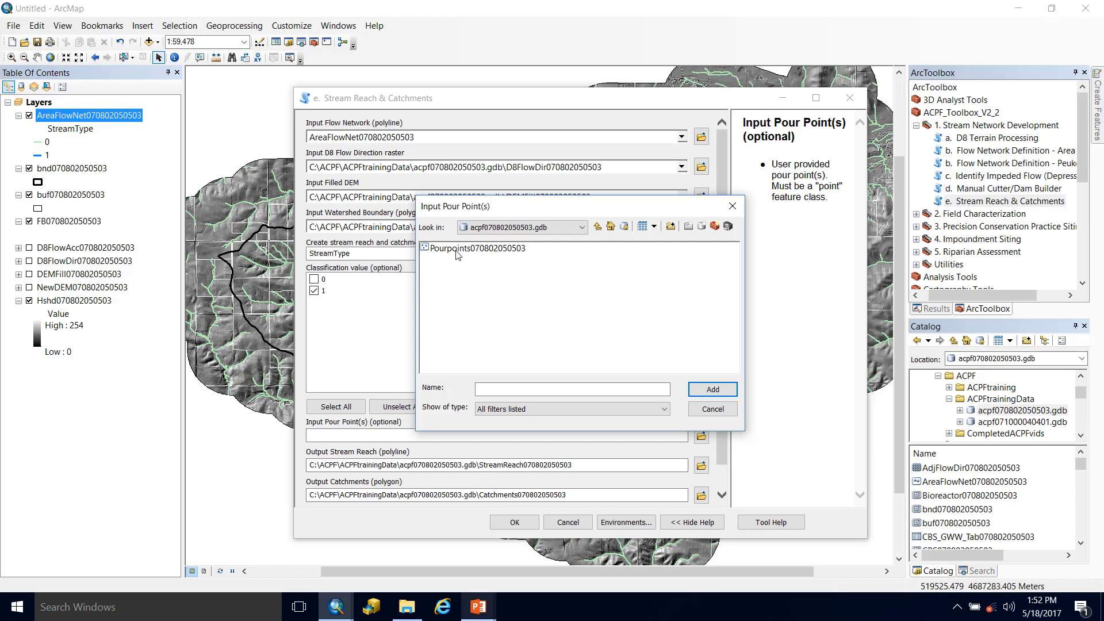
left_click(457, 253)
left_click(716, 391)
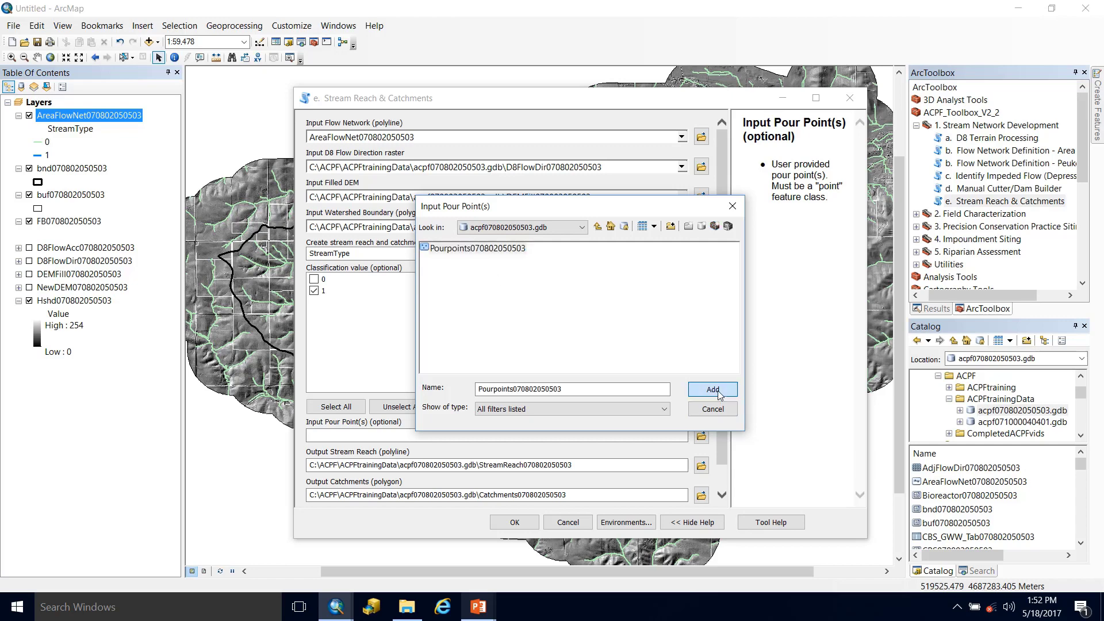
scroll(585, 417, "down", 1)
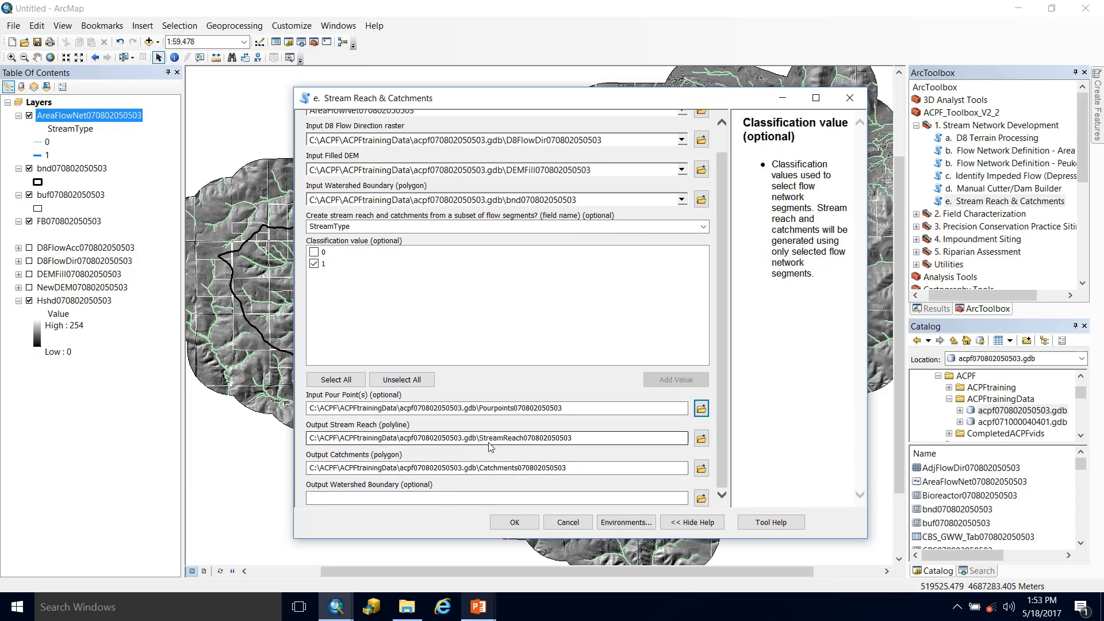
left_click(512, 440)
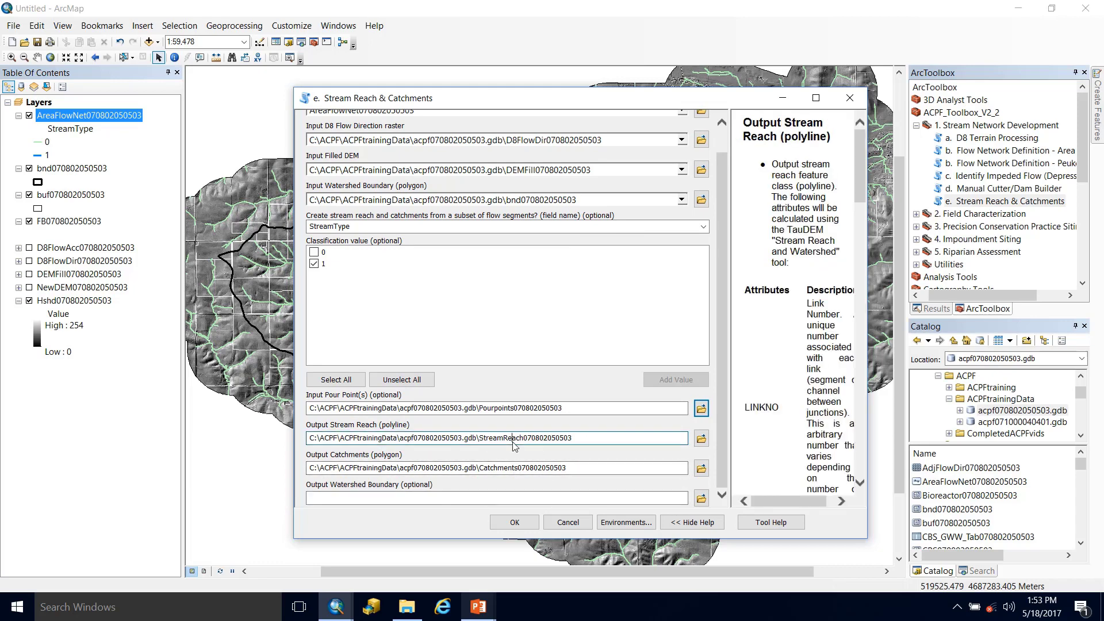
left_click(485, 467)
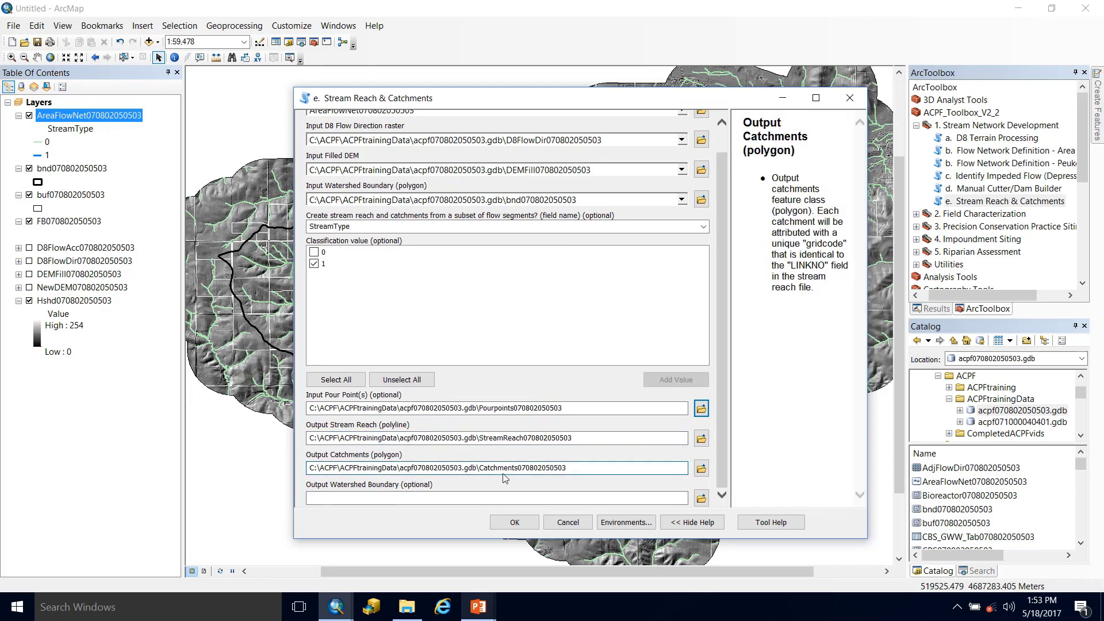
left_click(361, 499)
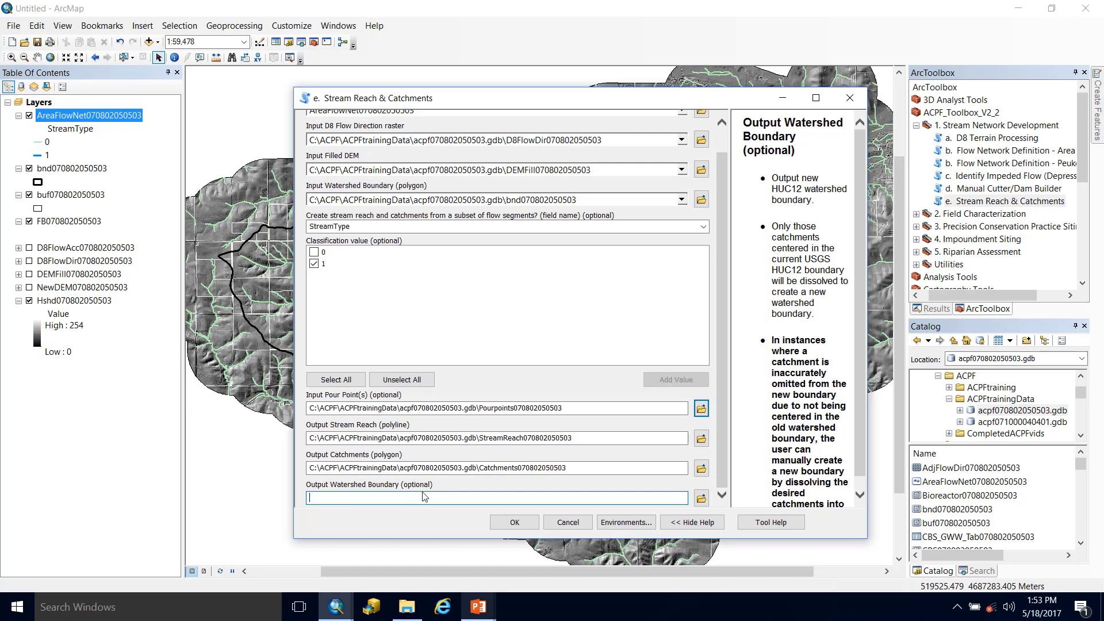
left_click(496, 472)
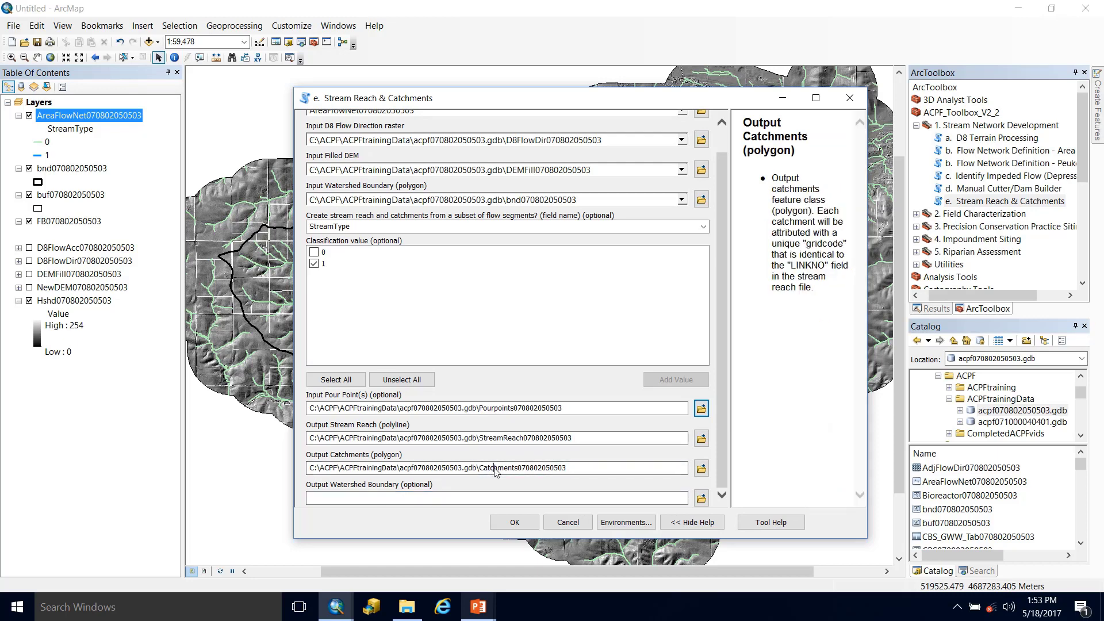
left_click(702, 498)
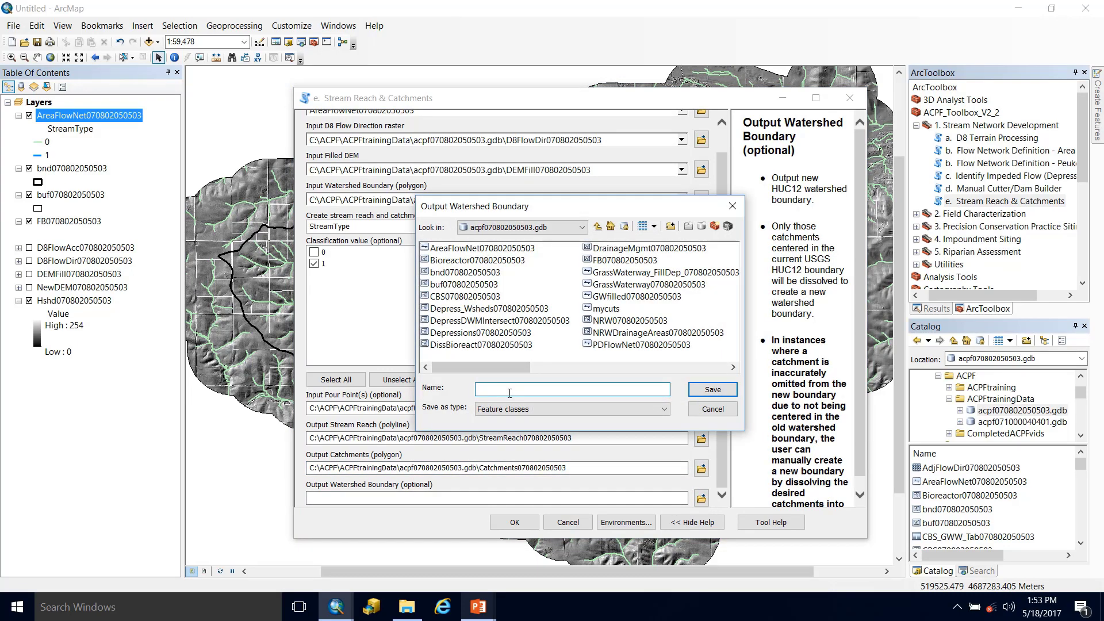
type("NewBnd070802050503")
left_click(716, 391)
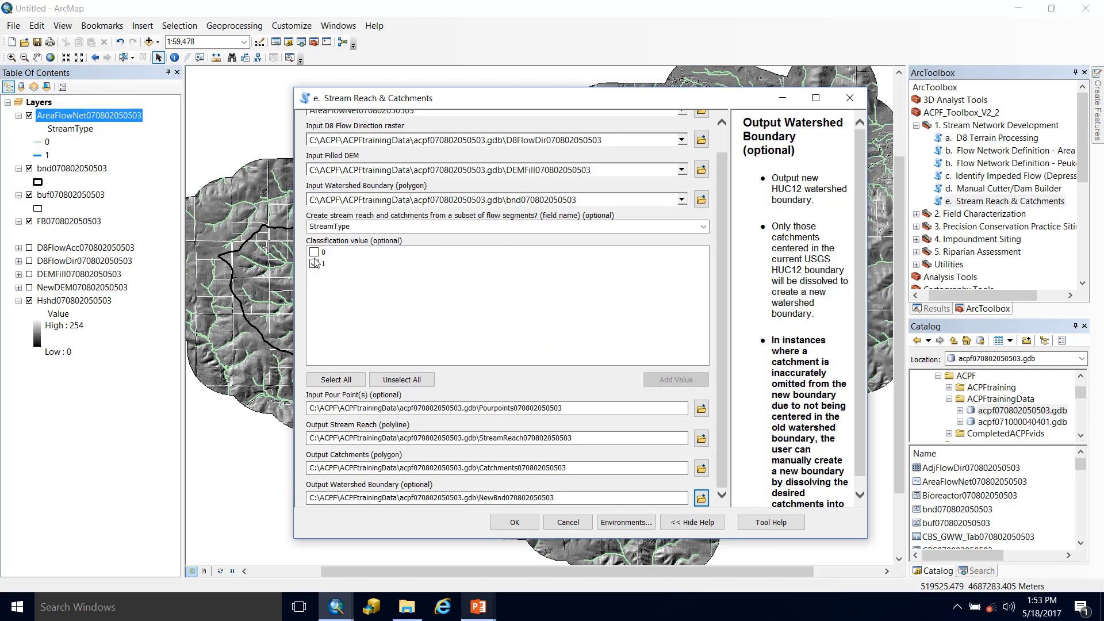
left_click(514, 523)
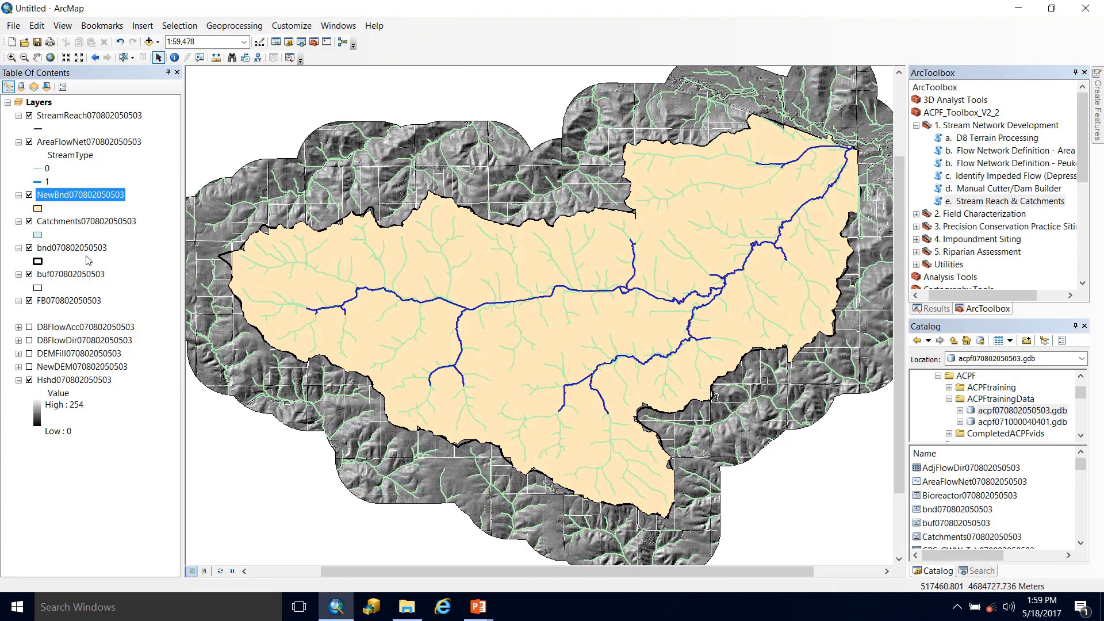
left_click_drag(72, 196, 69, 236)
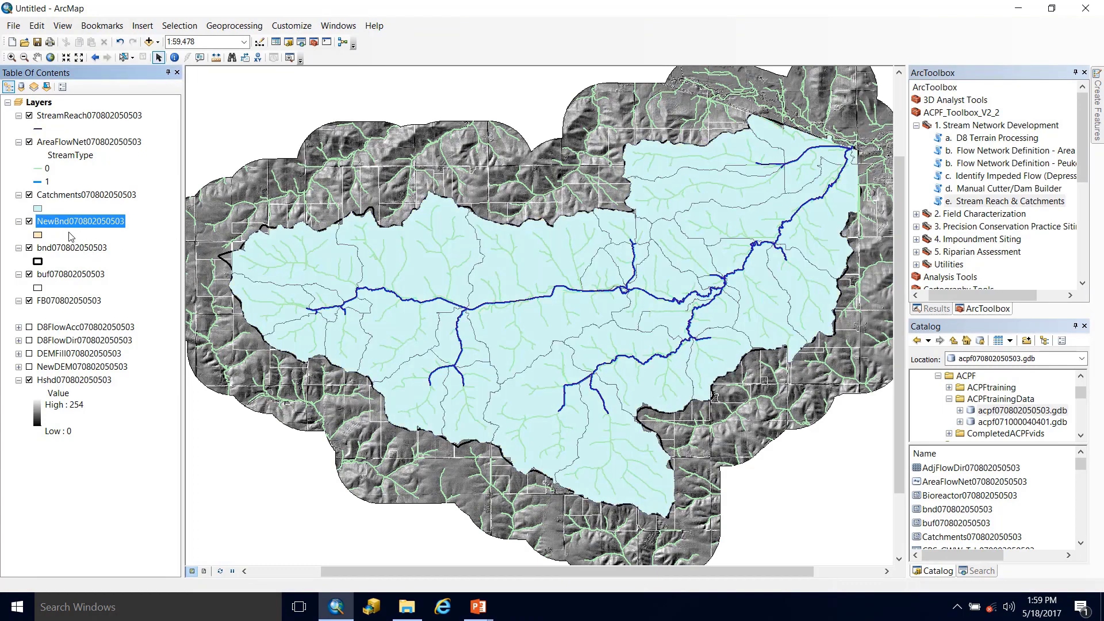
left_click(29, 142)
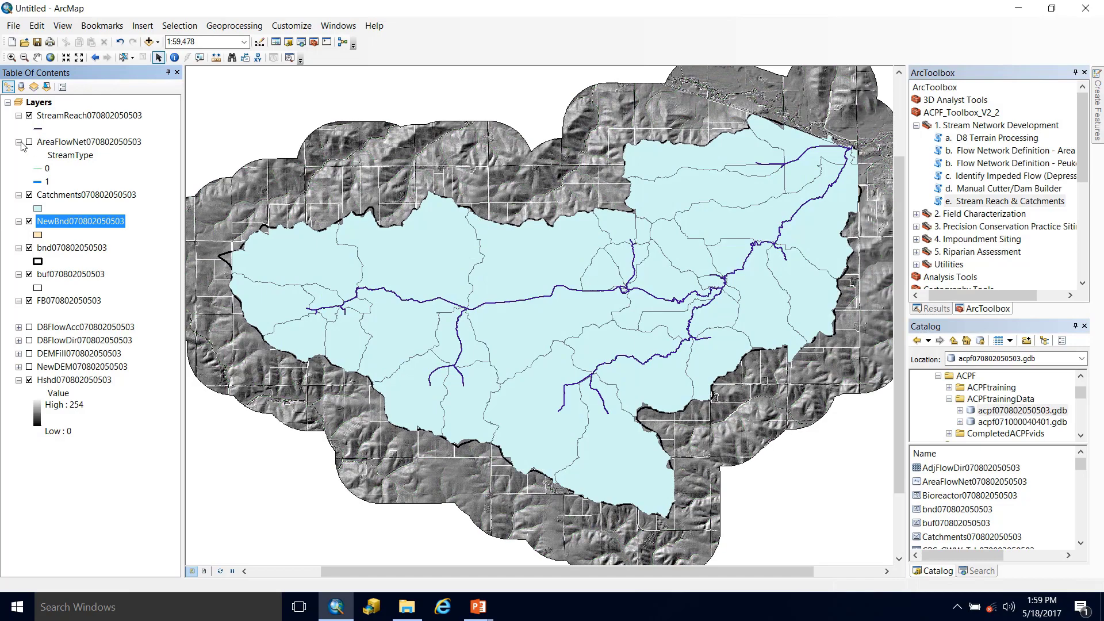
left_click(19, 143)
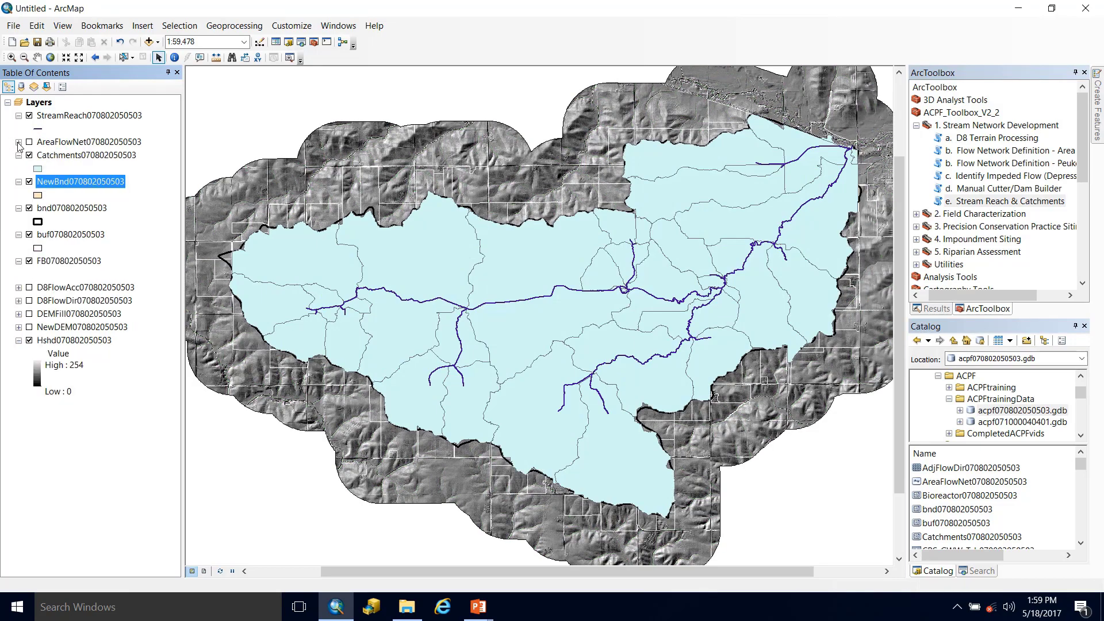
left_click(77, 116)
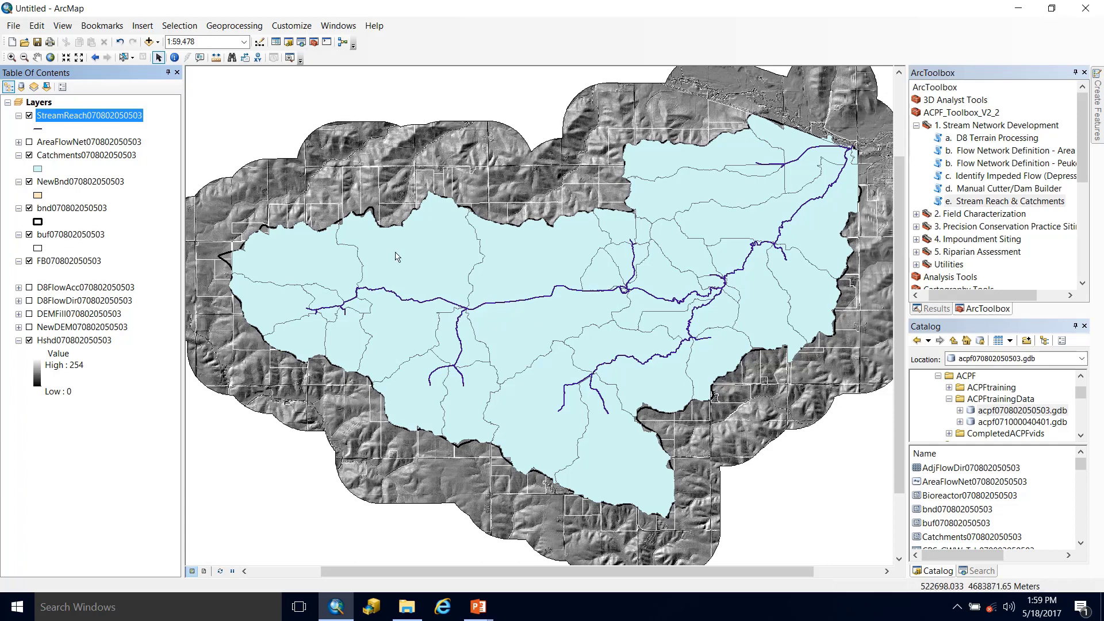
left_click(101, 157)
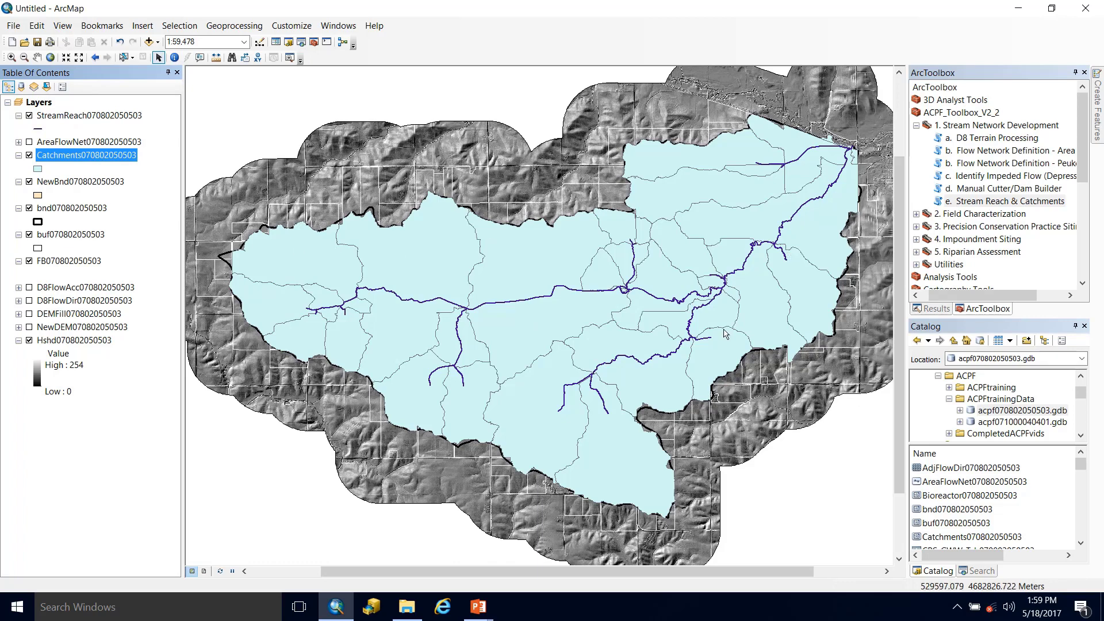
left_click(28, 155)
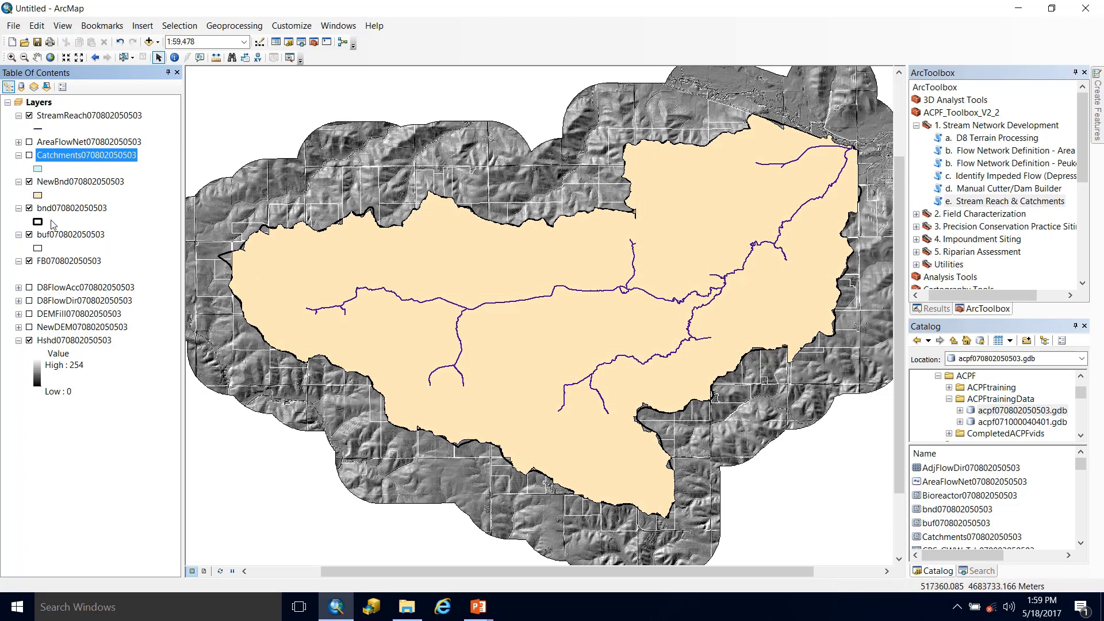
left_click(29, 155)
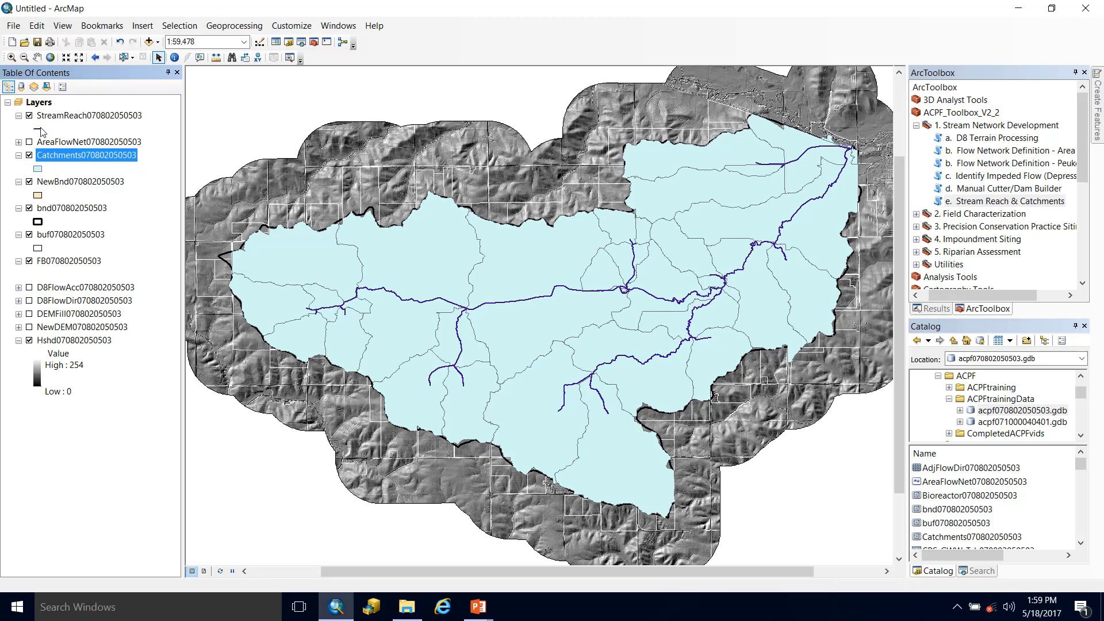
left_click(59, 116, "ctrl")
right_click(59, 118)
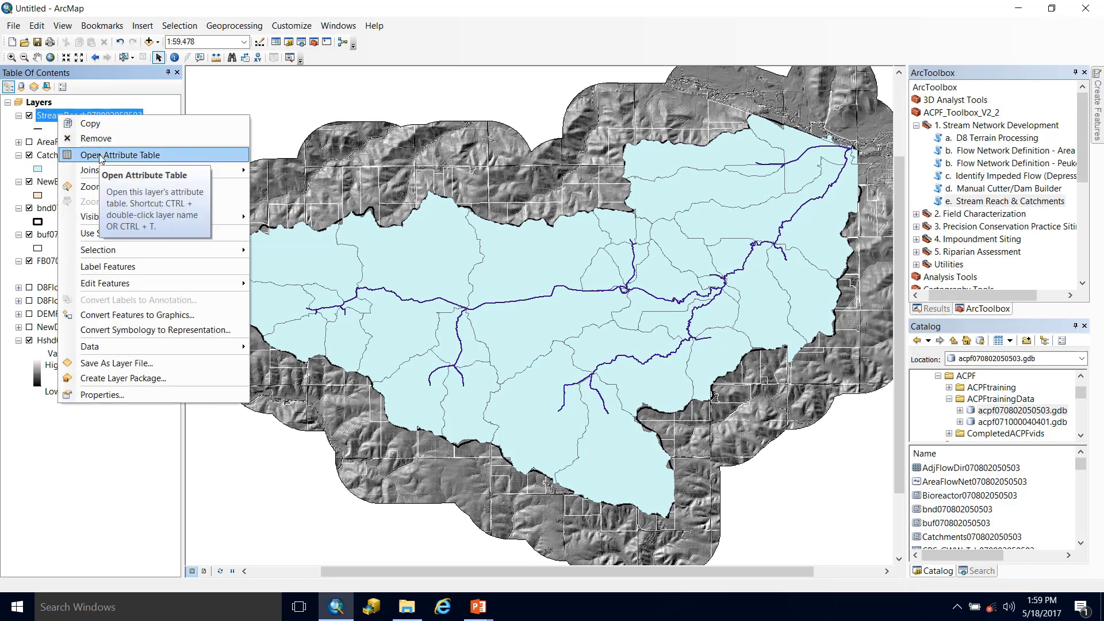
left_click(100, 156)
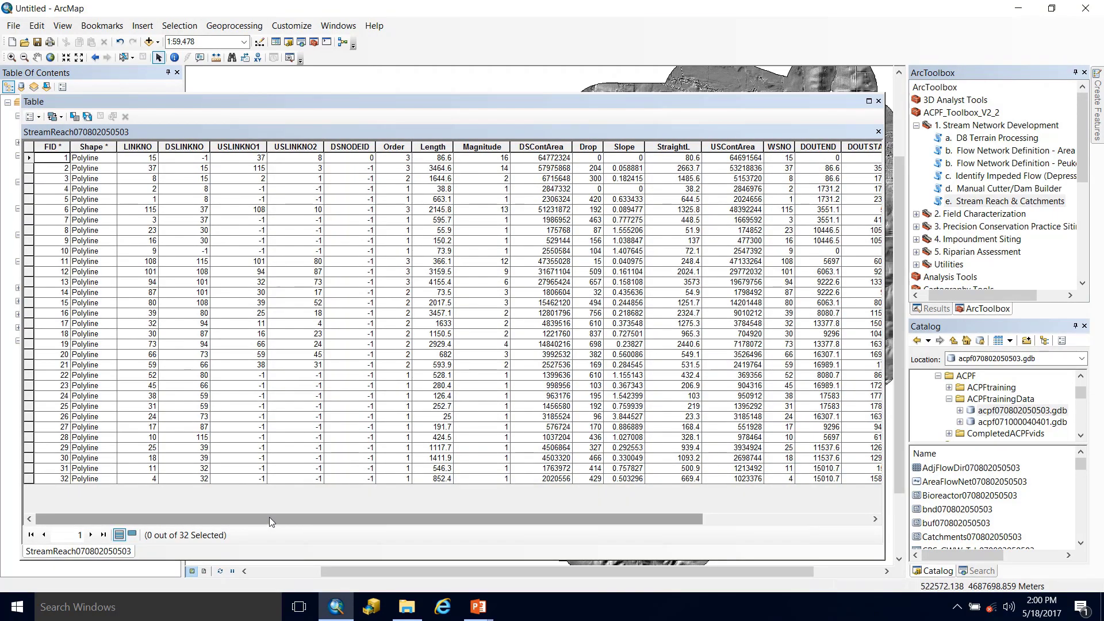
mouse_move(270, 519)
left_mouse_down()
mouse_move(447, 527)
mouse_move(254, 521)
left_mouse_up()
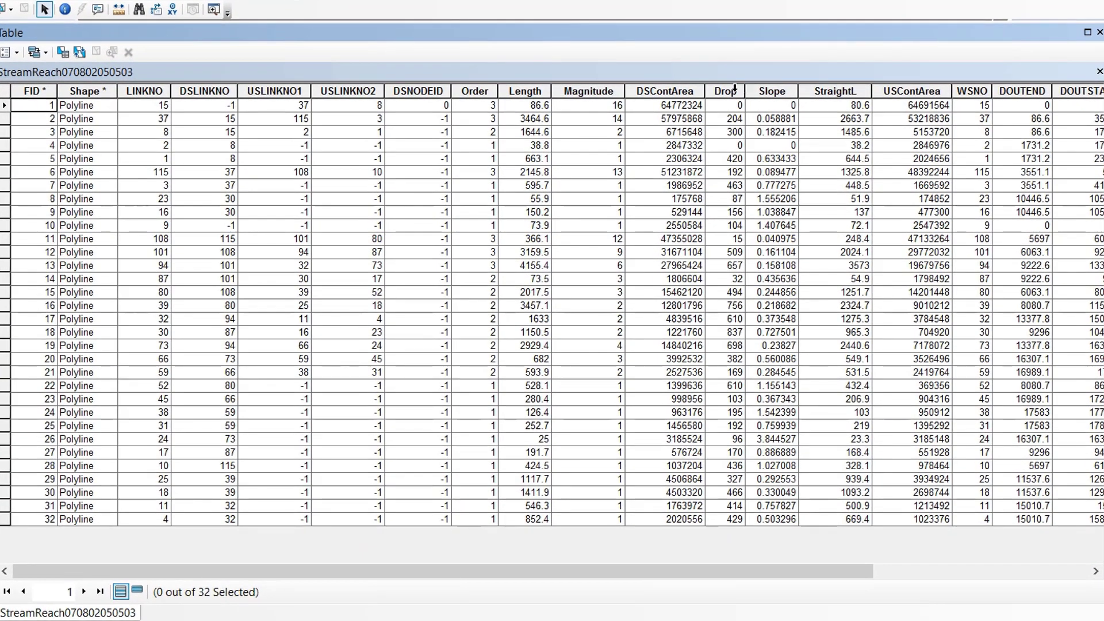
left_click(724, 92)
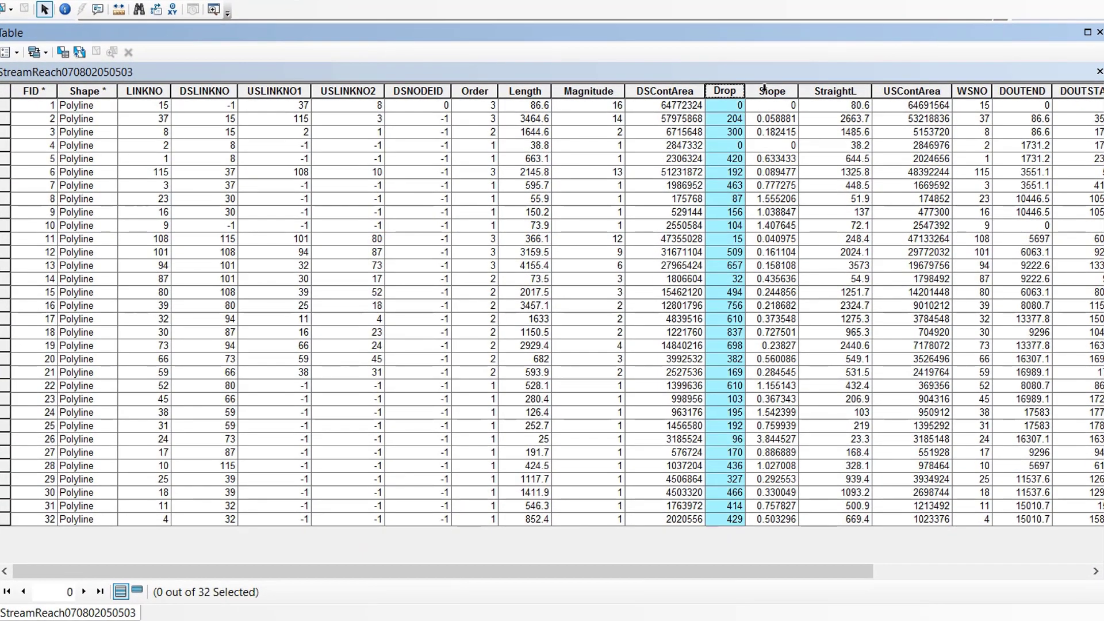
left_click(769, 93)
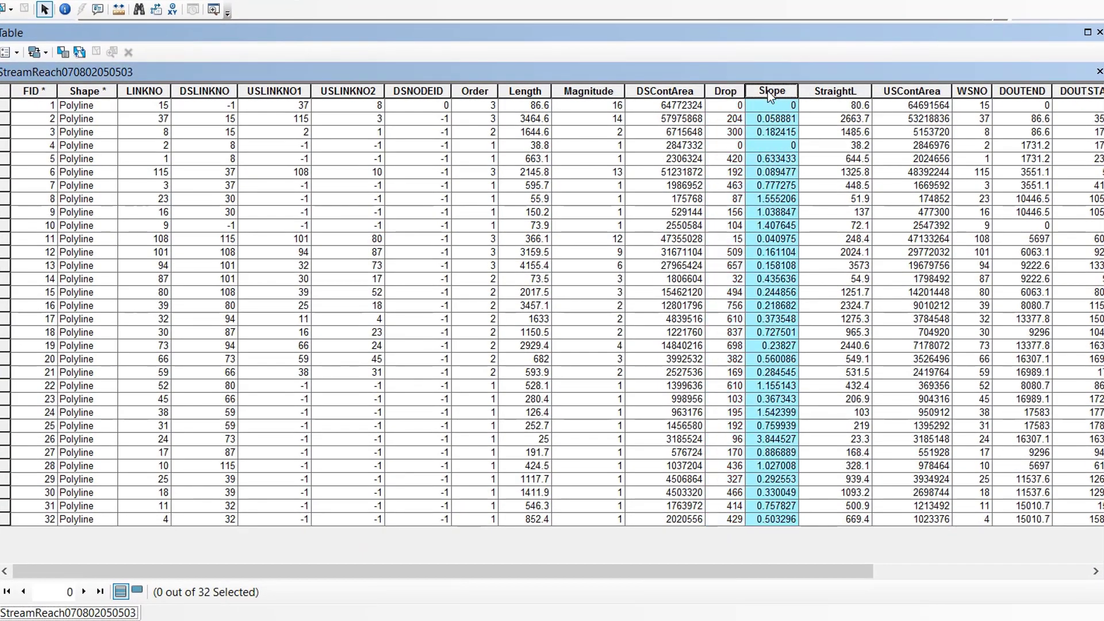
left_click(530, 93)
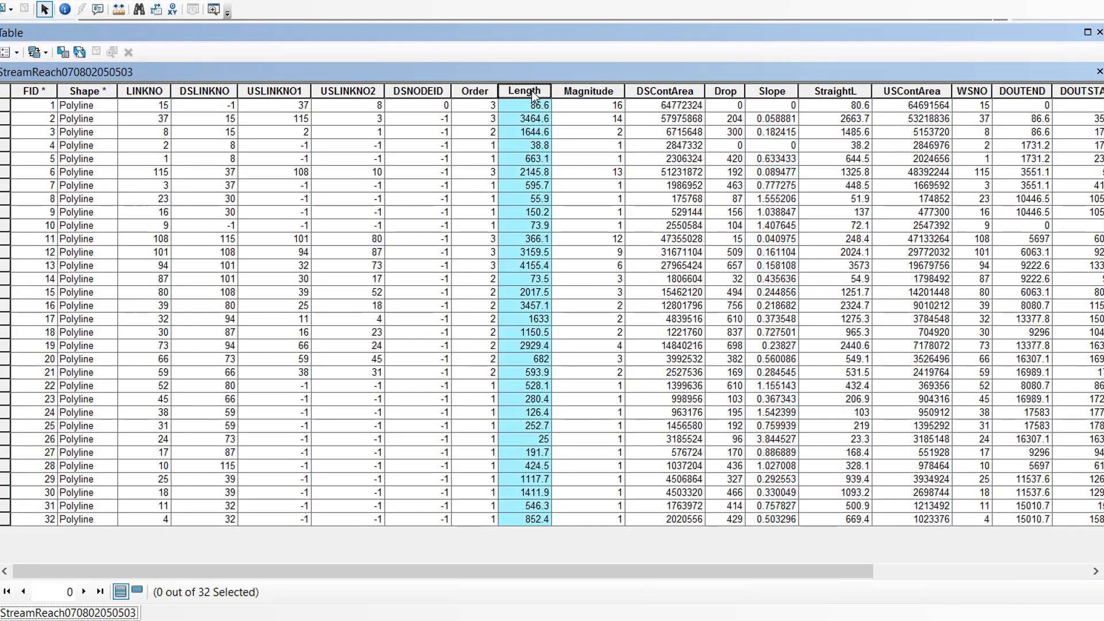
left_click(465, 91)
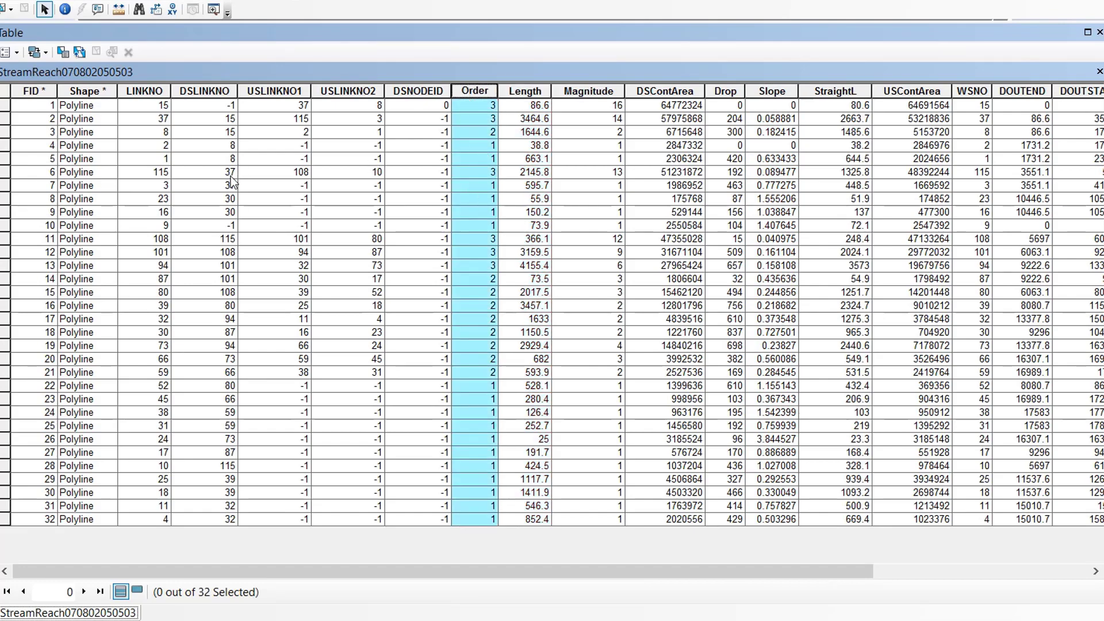
left_click(146, 92)
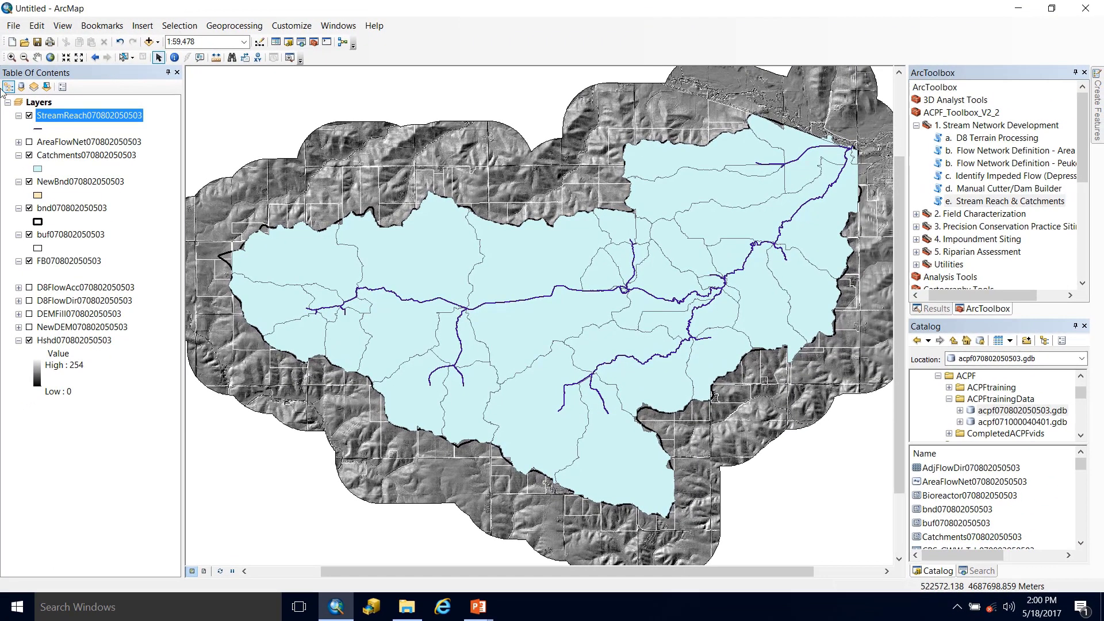
right_click(71, 155)
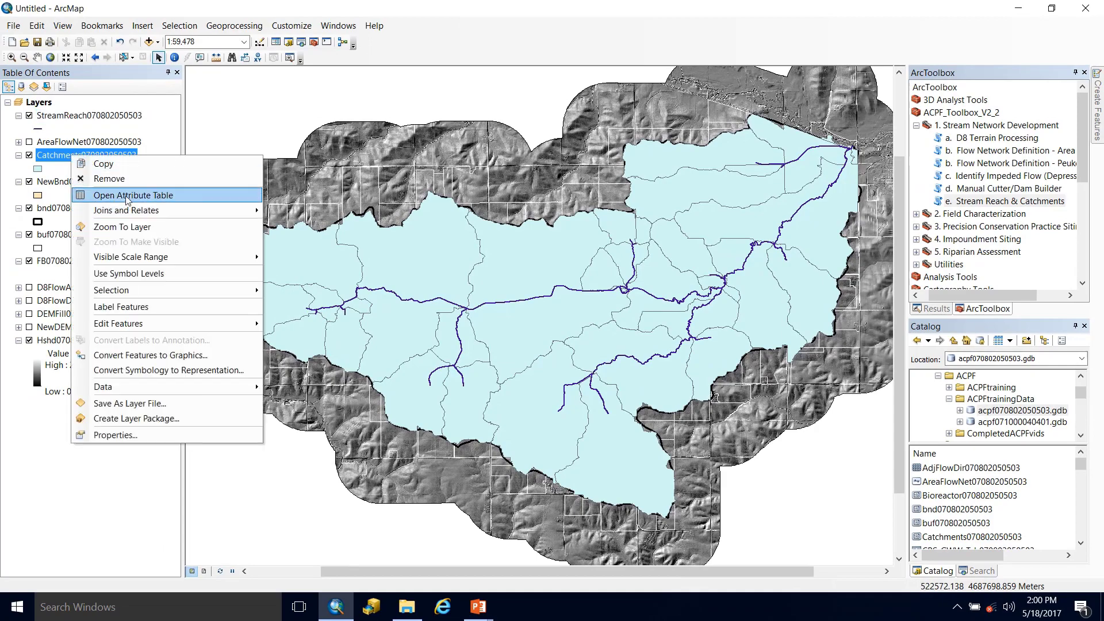
left_click(128, 197)
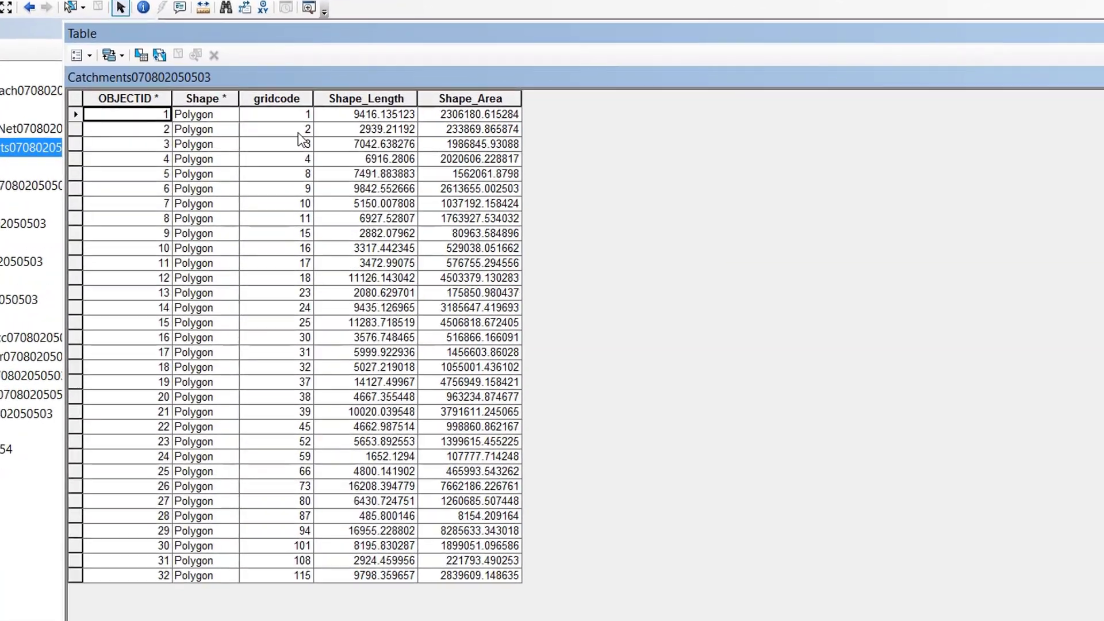
left_click(277, 99)
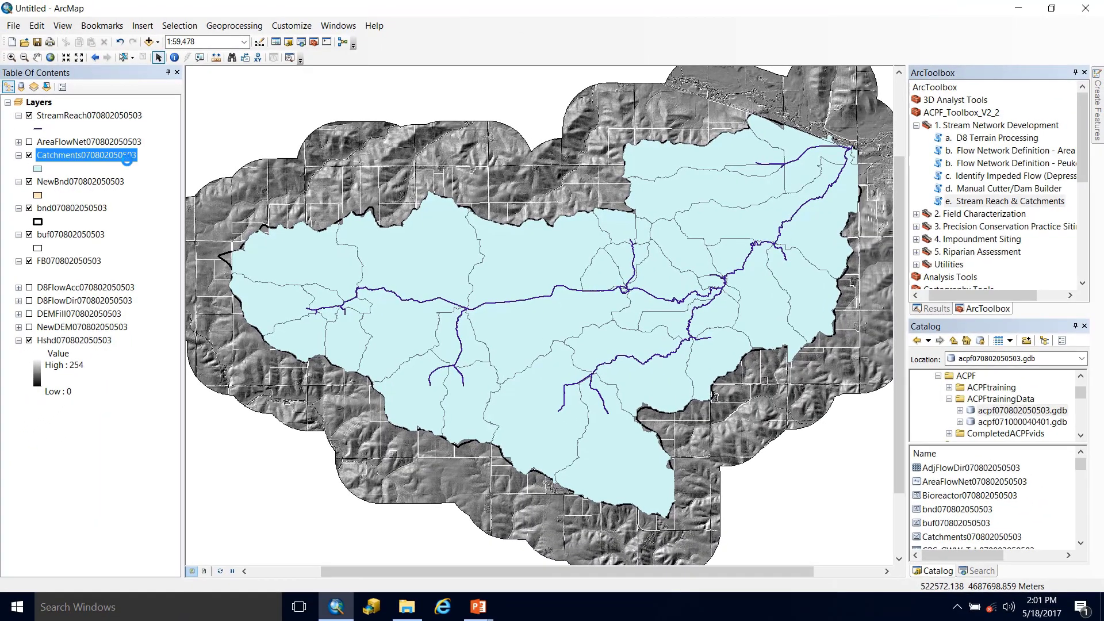
left_click(352, 201)
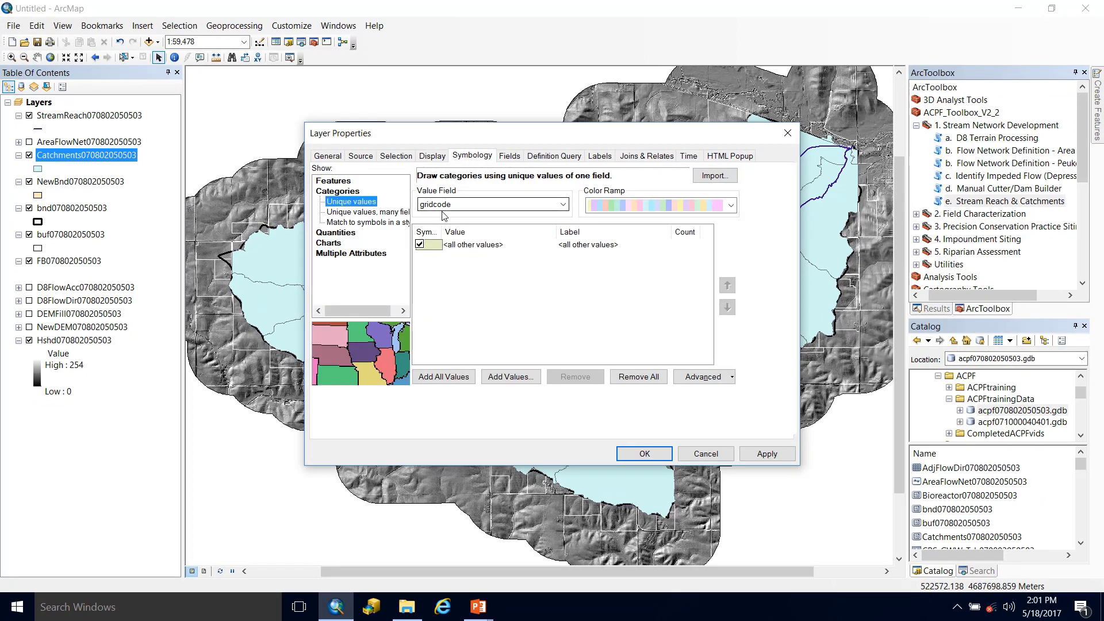
left_click(443, 377)
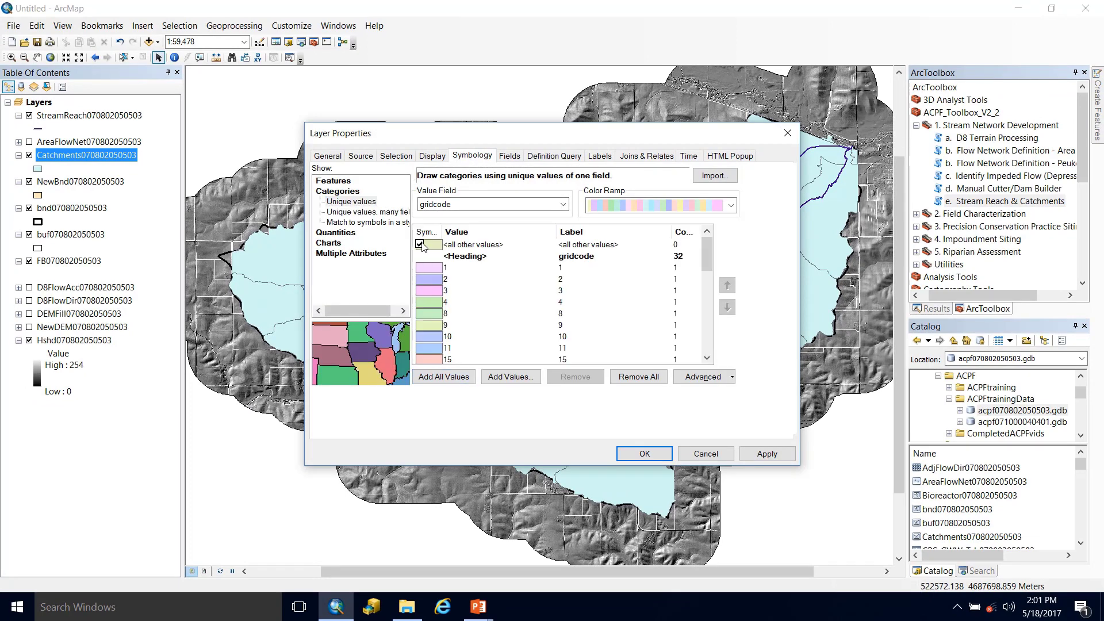
left_click(645, 454)
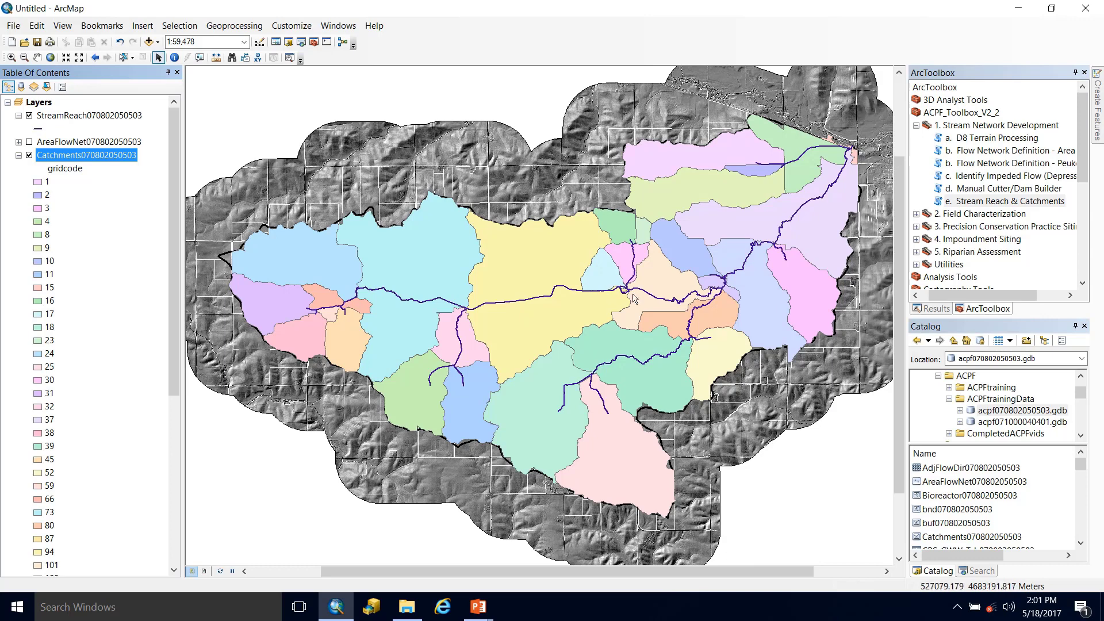
Step: Select the small catchment at the stream confluence near the watershed's centre, examine its extent, and clear the selection
left_click(12, 57)
left_click_drag(602, 276, 670, 332)
scroll(465, 251, "down", 2)
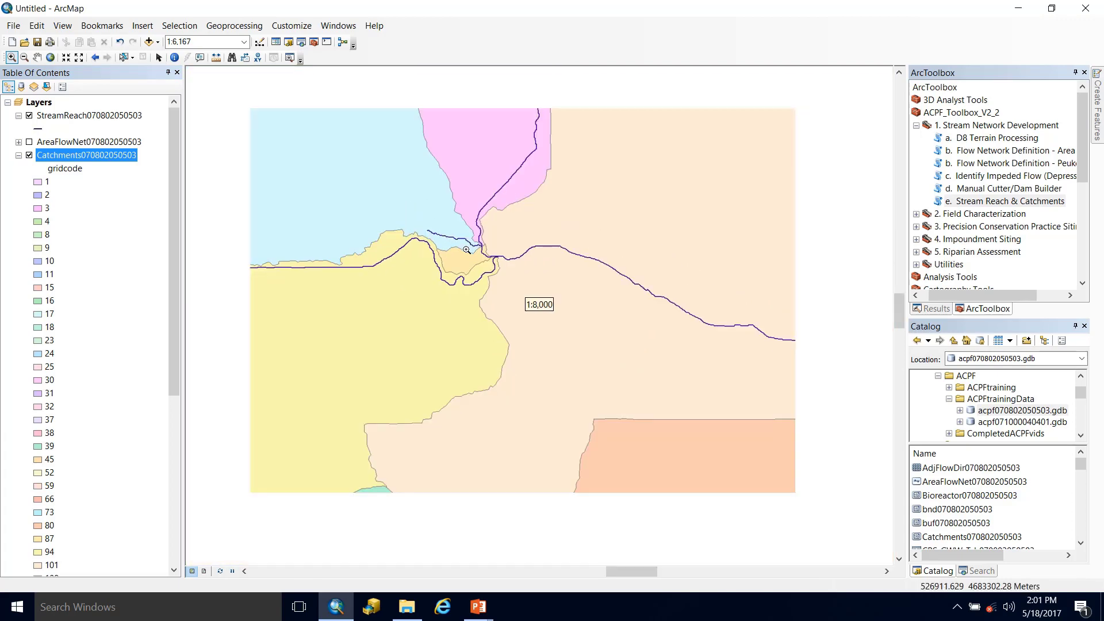
scroll(465, 251, "down", 4)
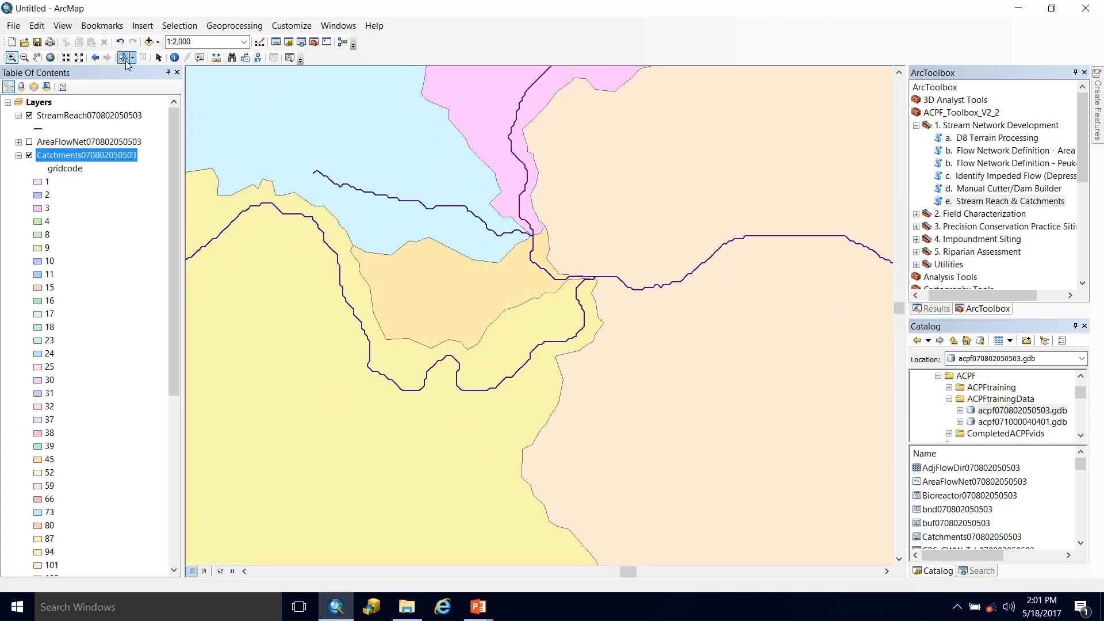
left_click(124, 57)
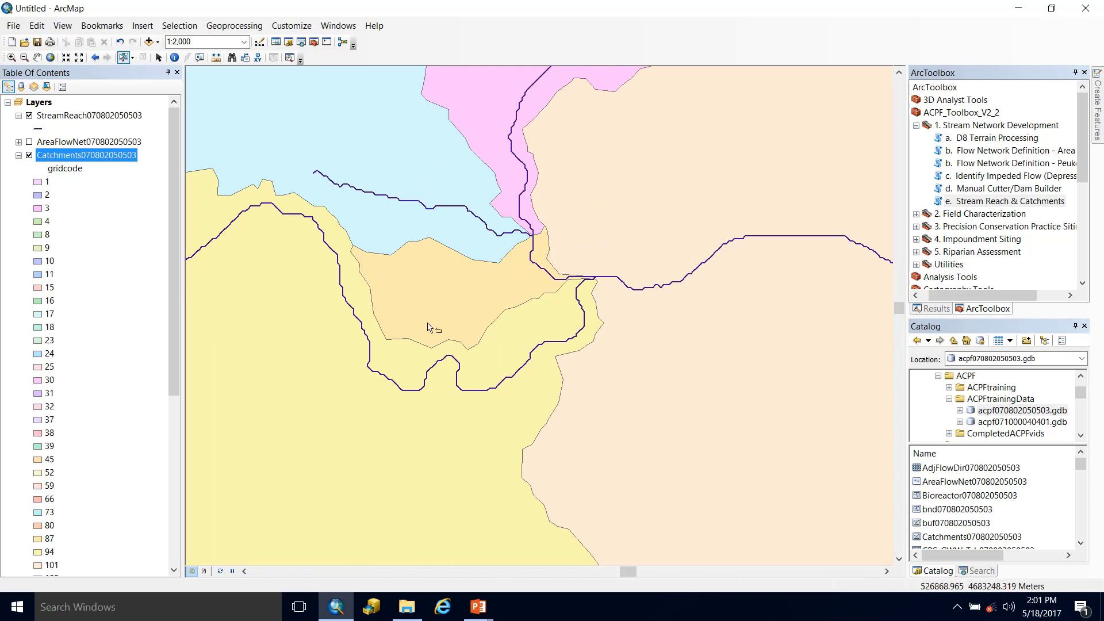
left_click(545, 273)
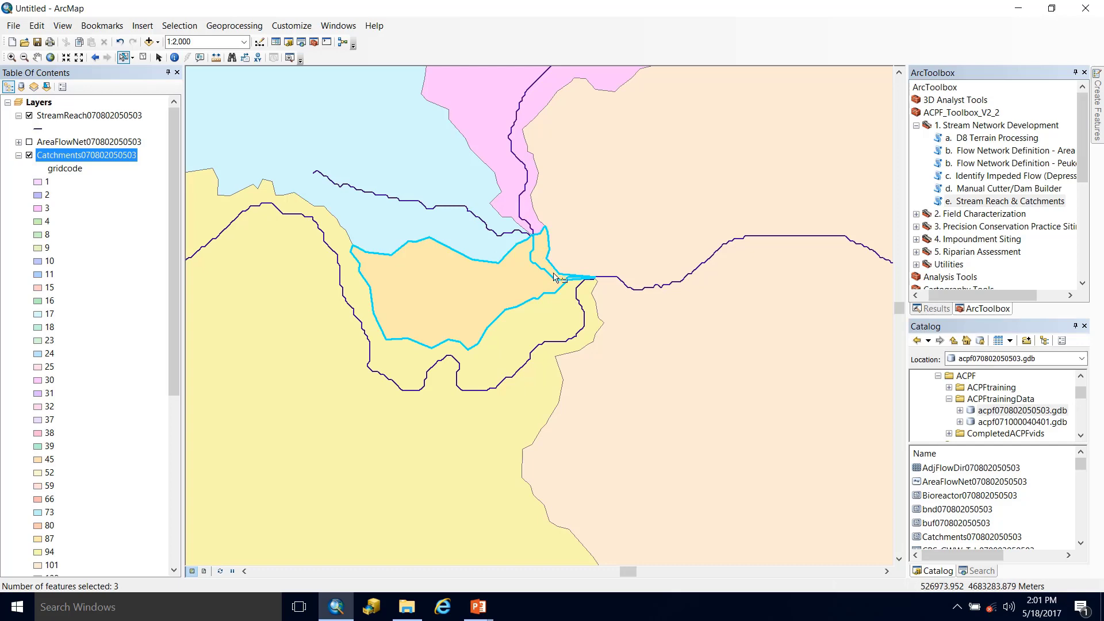
scroll(506, 301, "up", 1)
scroll(507, 301, "down", 6)
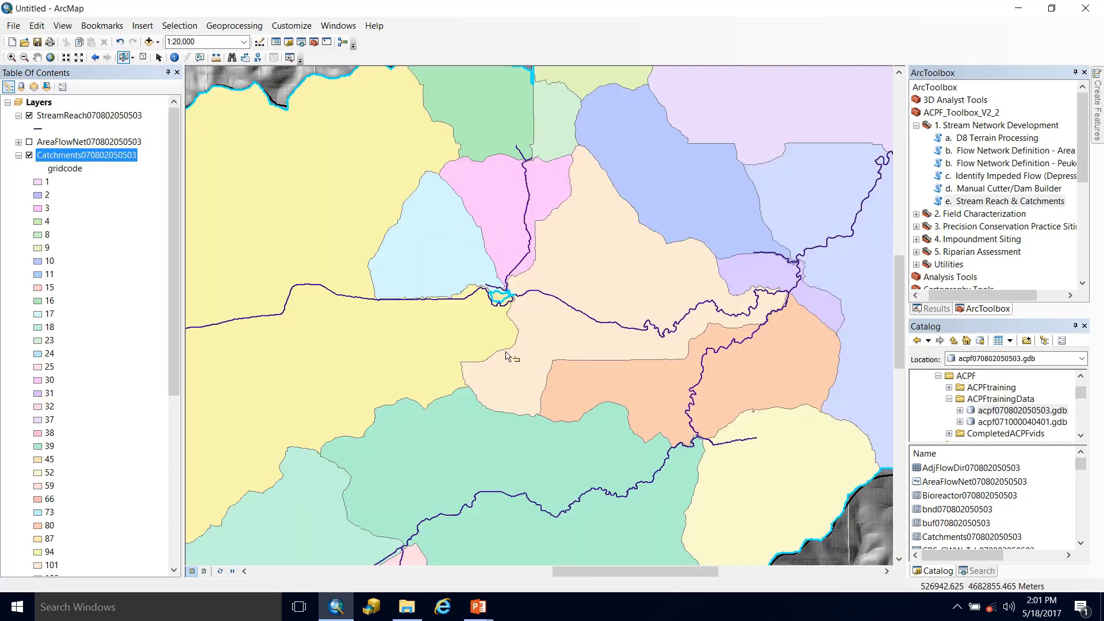
scroll(490, 361, "down", 3)
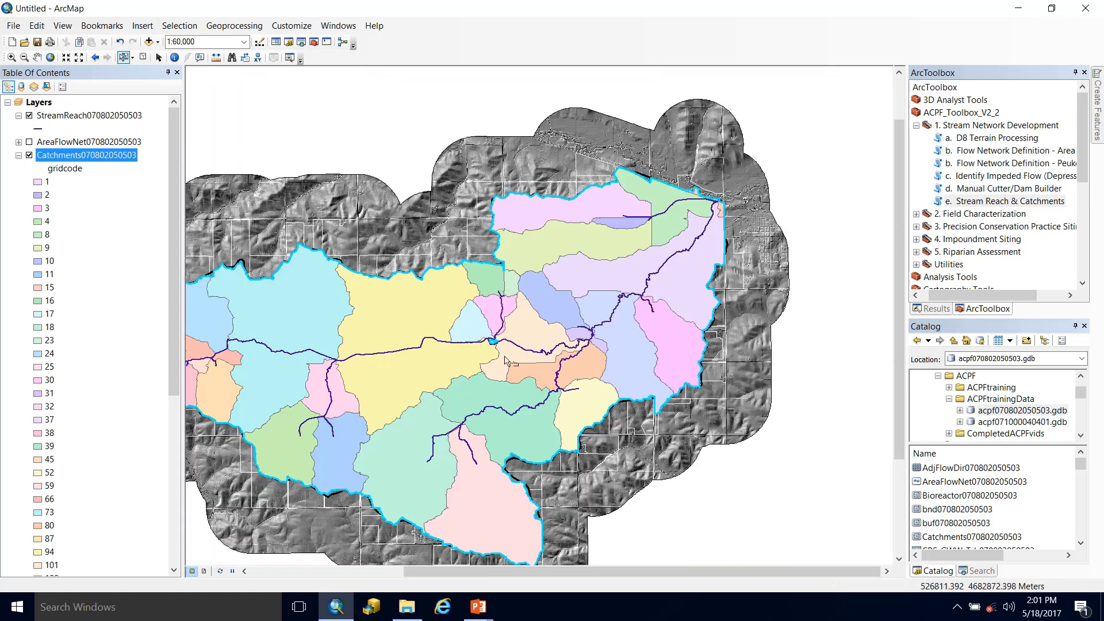
left_click(143, 57)
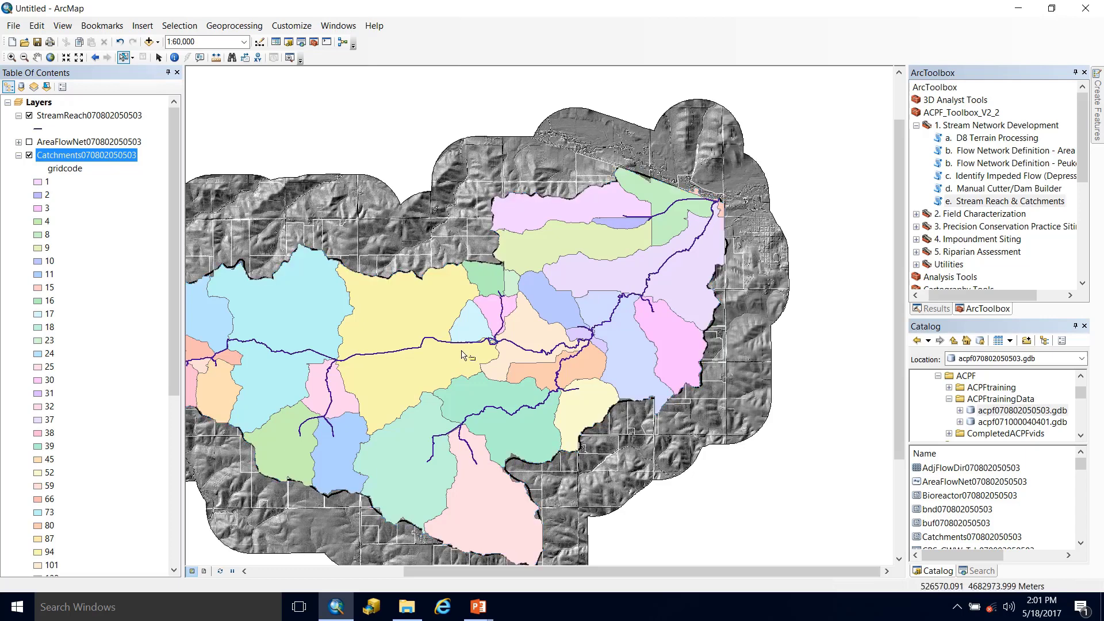
left_click(28, 155)
left_click(18, 155)
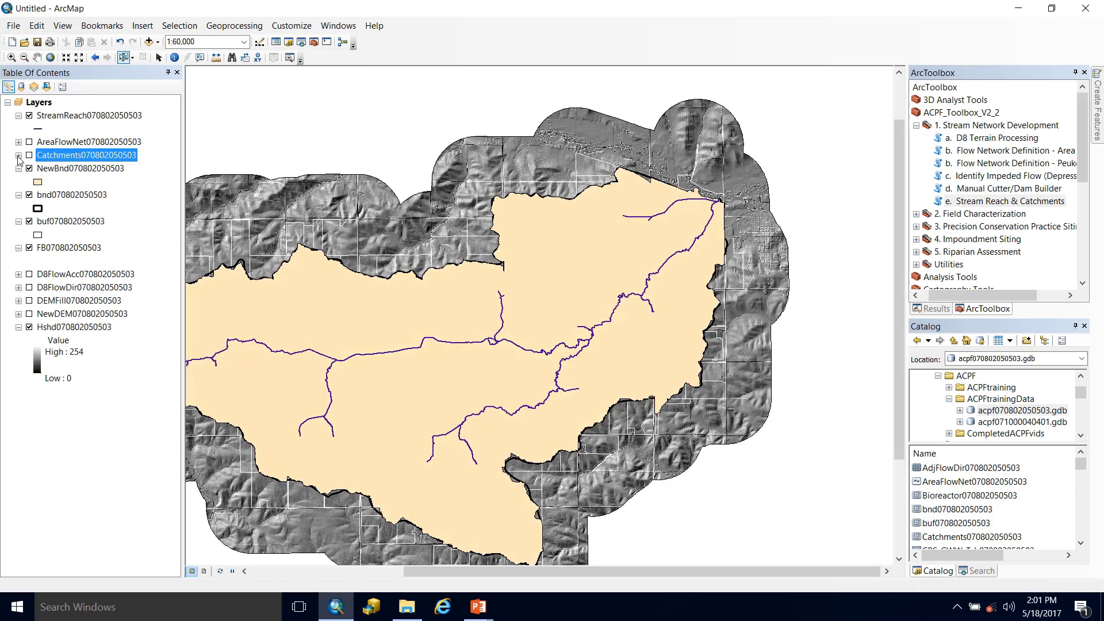
left_click(48, 169)
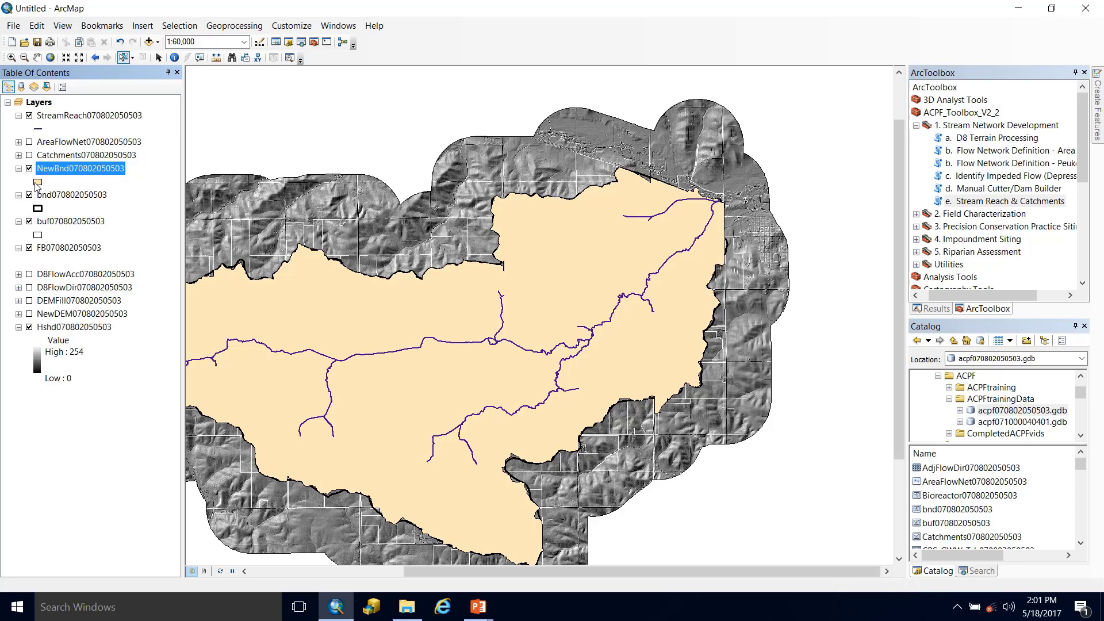
left_click(37, 183)
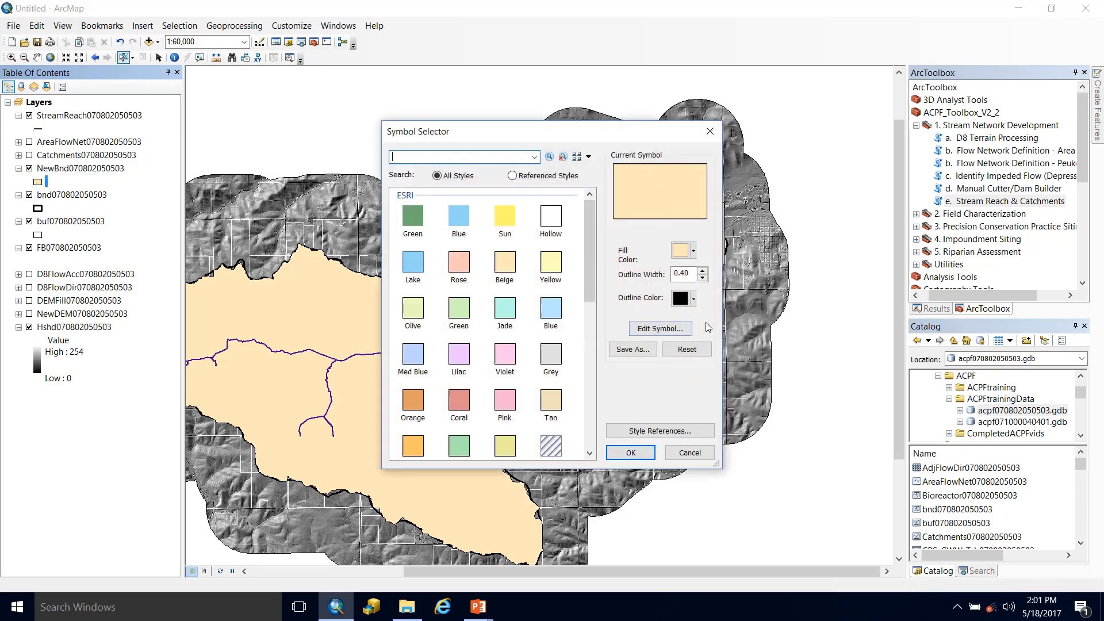
left_click(551, 217)
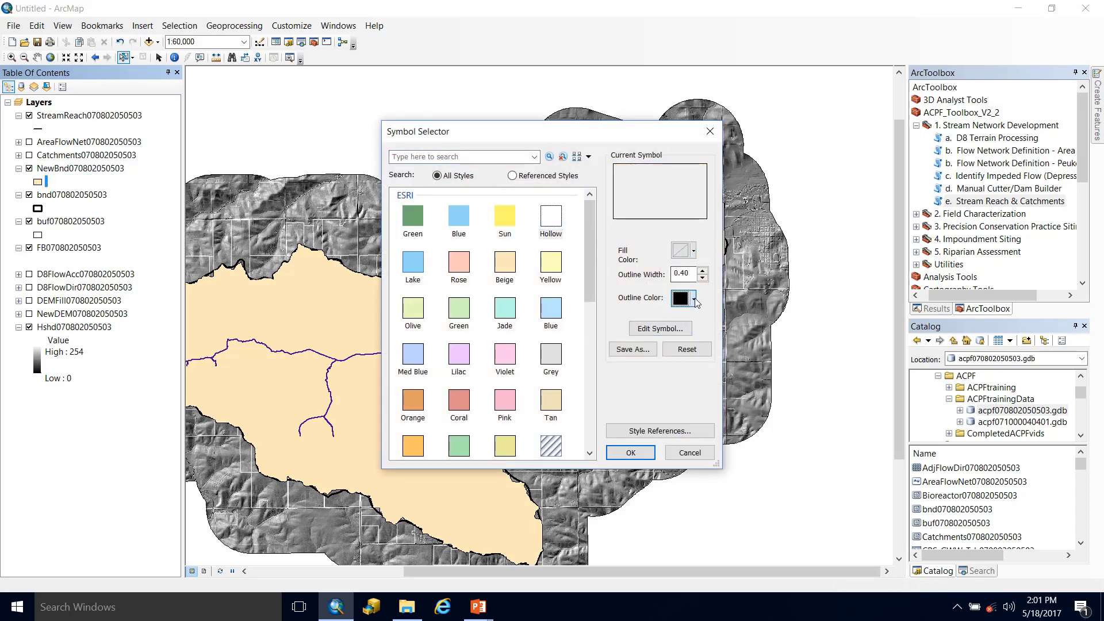
left_click(695, 299)
left_click(692, 355)
double_click(683, 274)
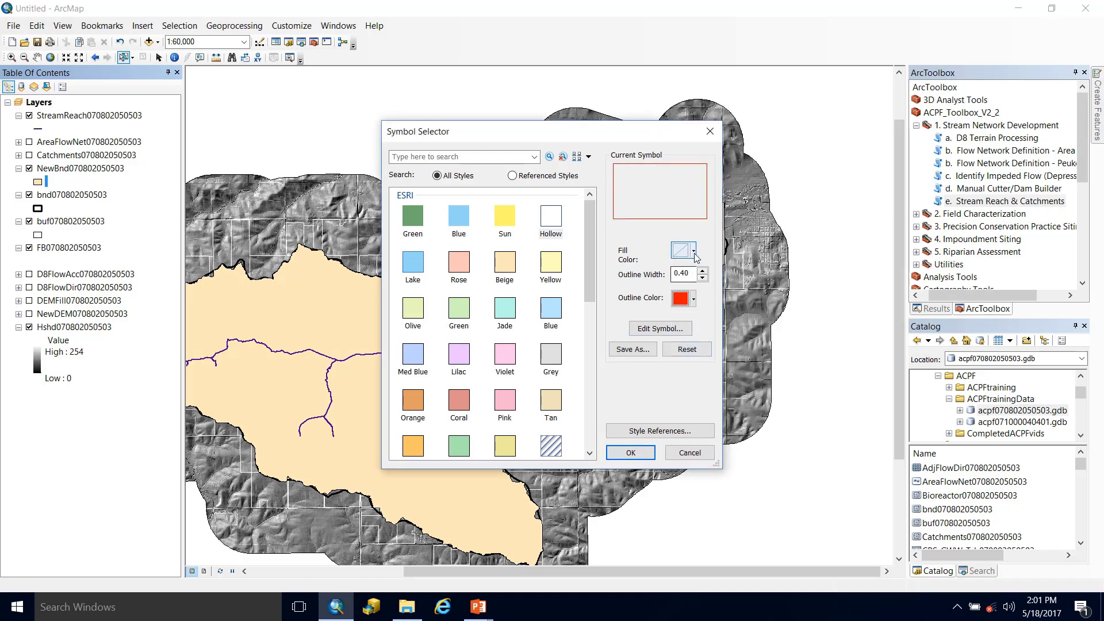
type("2")
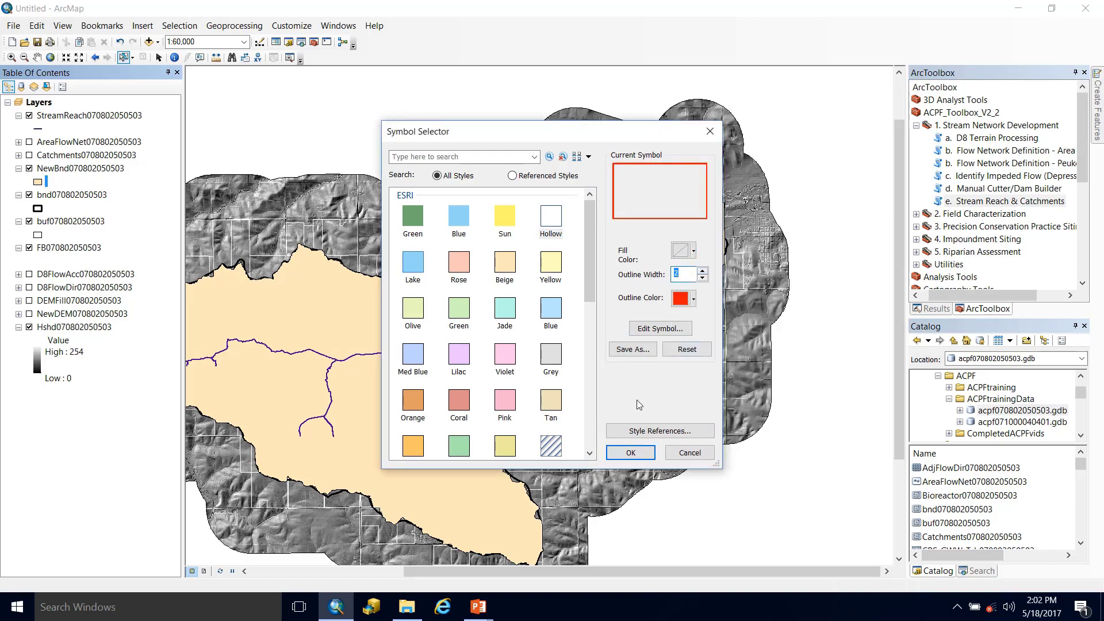
left_click(631, 453)
scroll(404, 318, "down", 1)
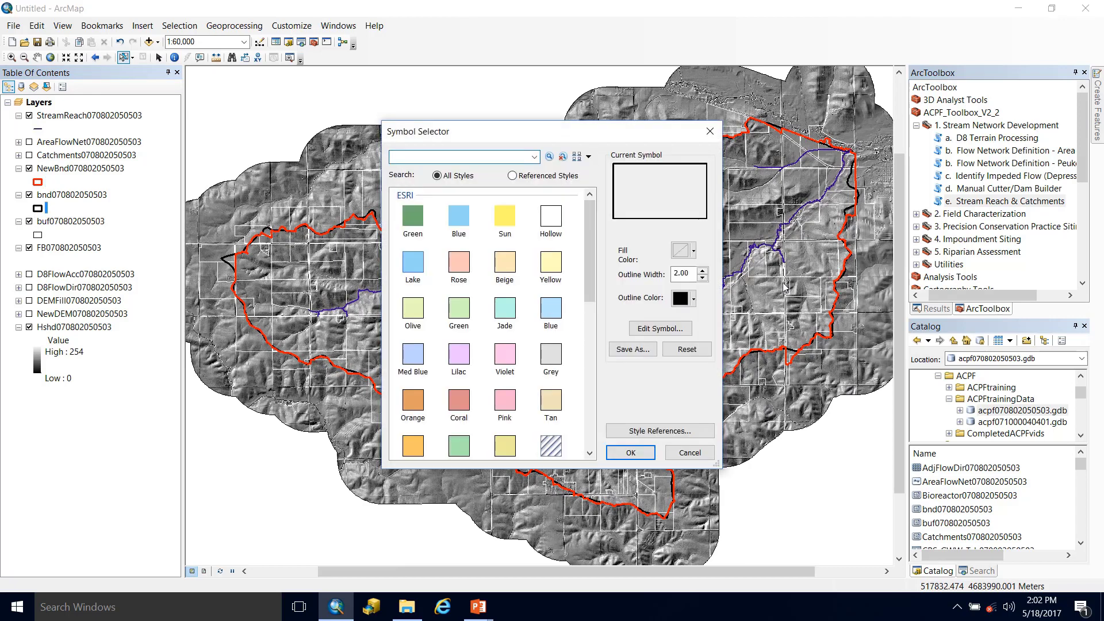
left_click(688, 298)
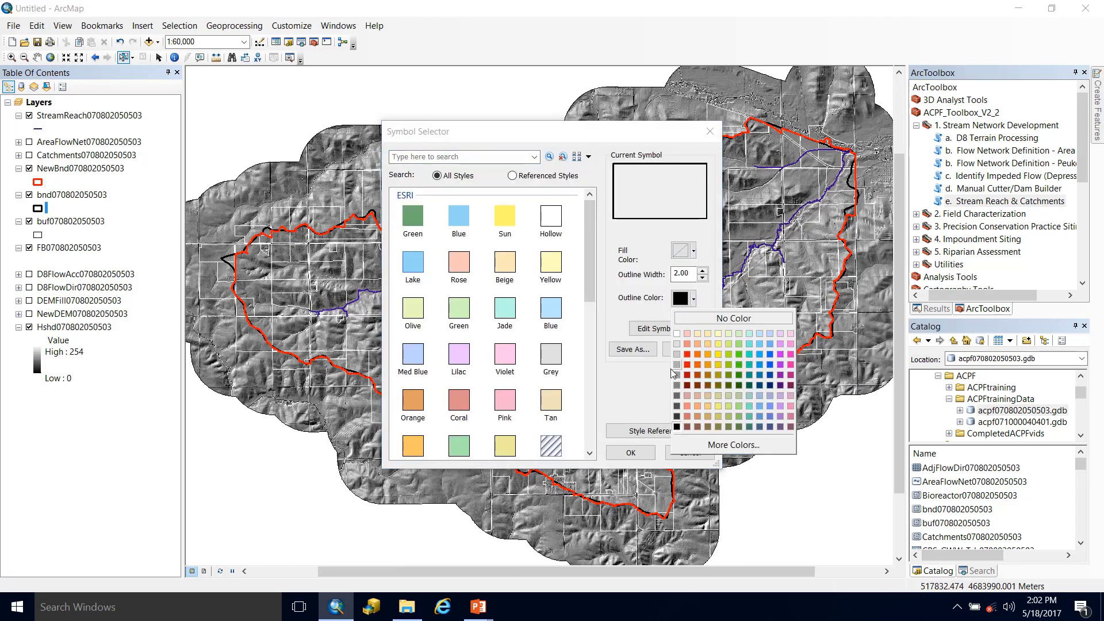
left_click(715, 354)
left_click(631, 453)
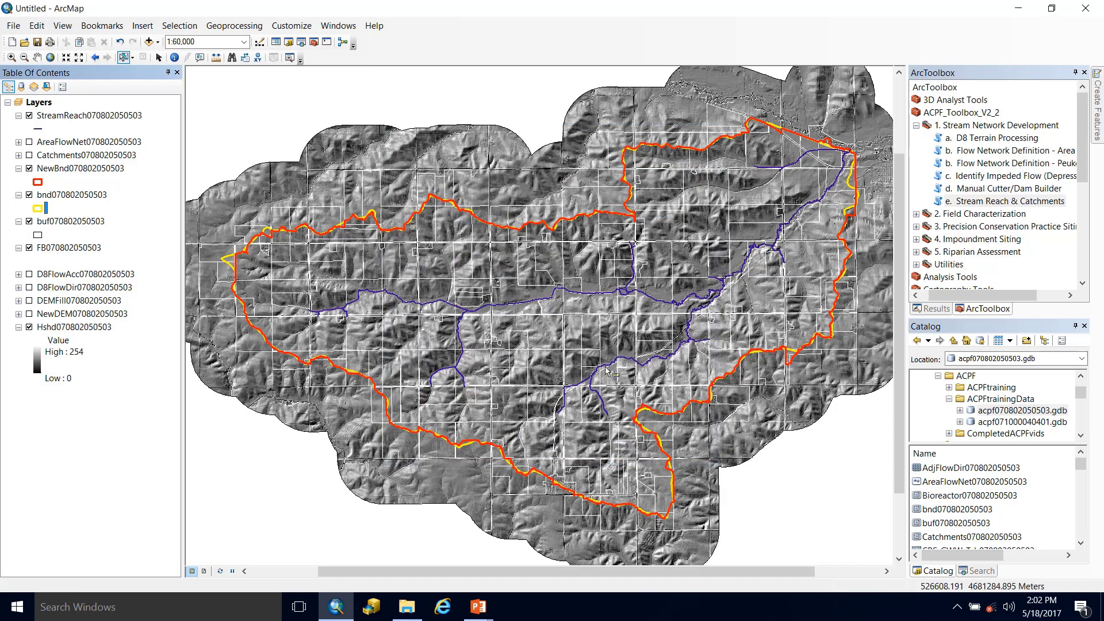
Step: Compare the new and original watershed boundaries up close around the stream outlet in the northeast corner
key("Right")
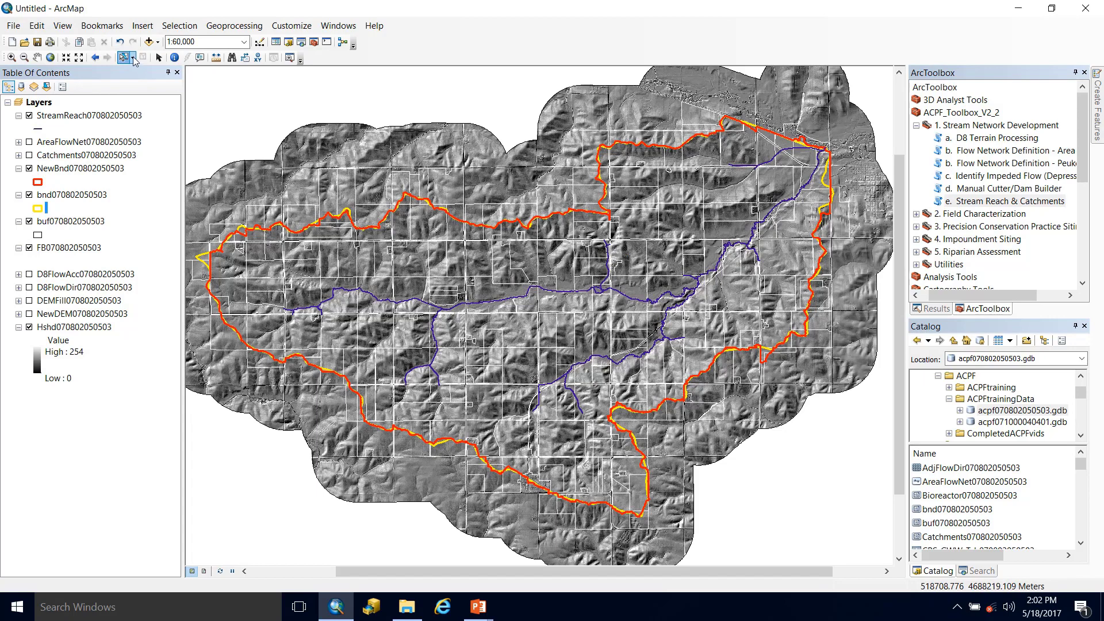
left_click(12, 56)
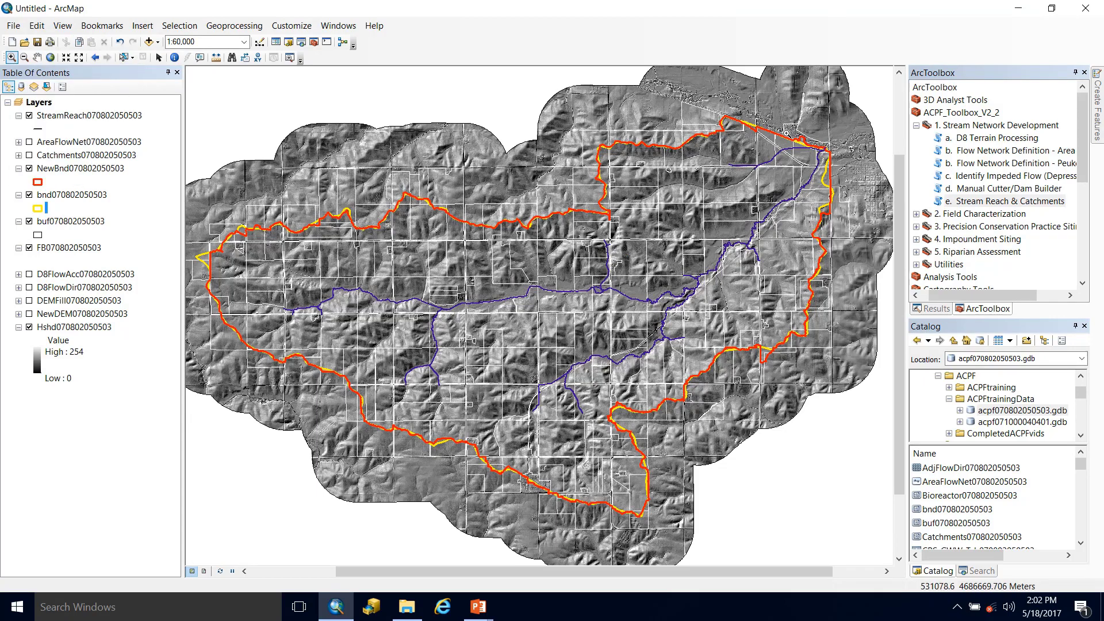
left_click_drag(726, 109, 868, 258)
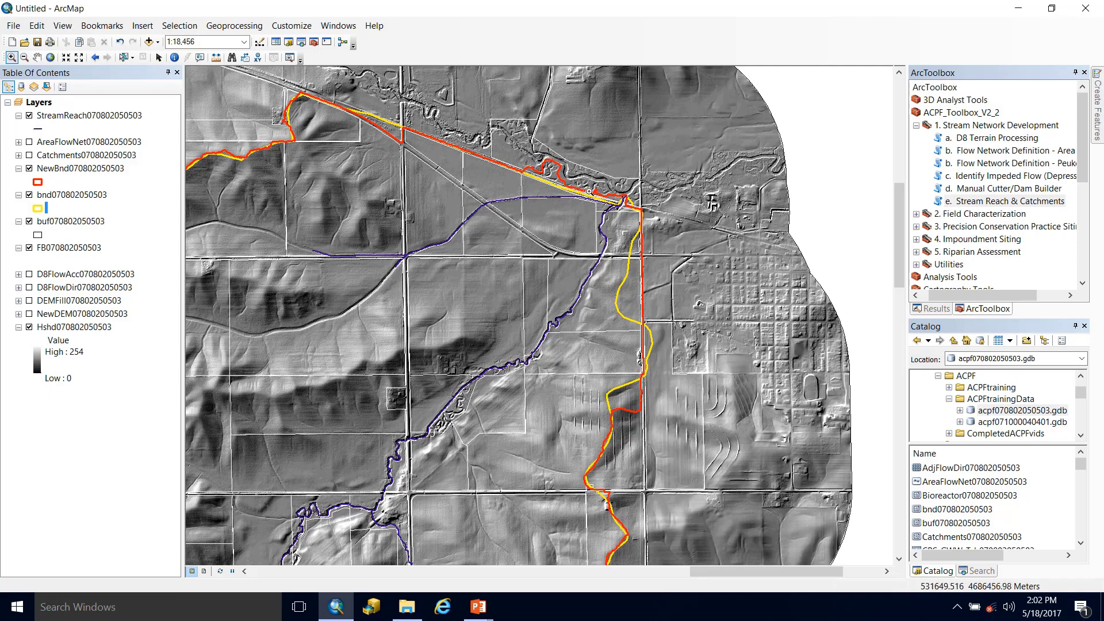
scroll(574, 177, "down", 5)
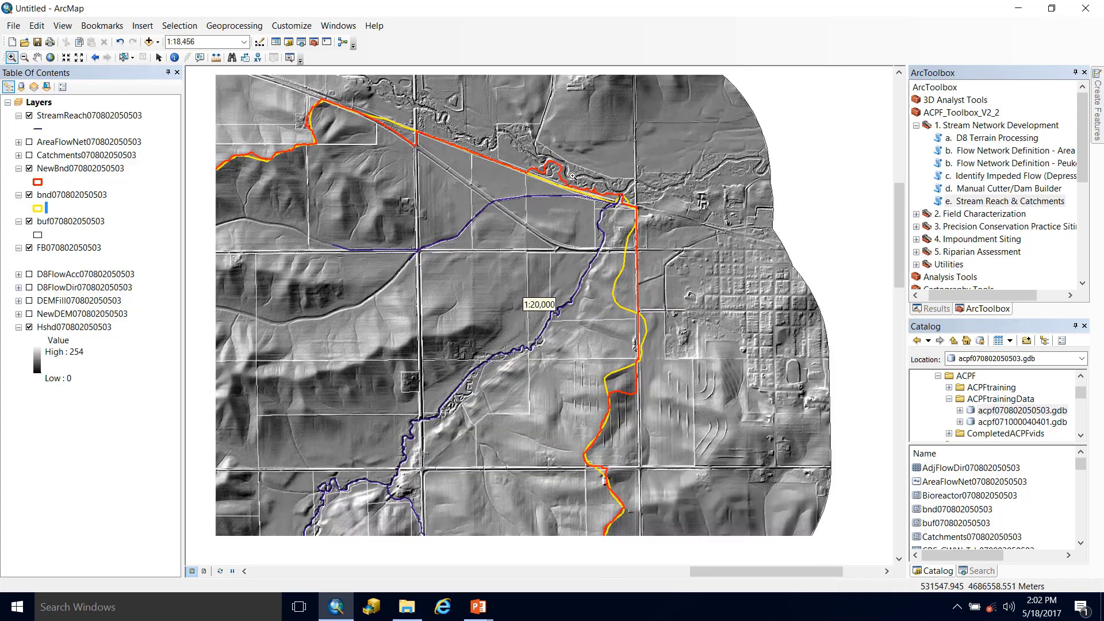
scroll(570, 179, "down", 2)
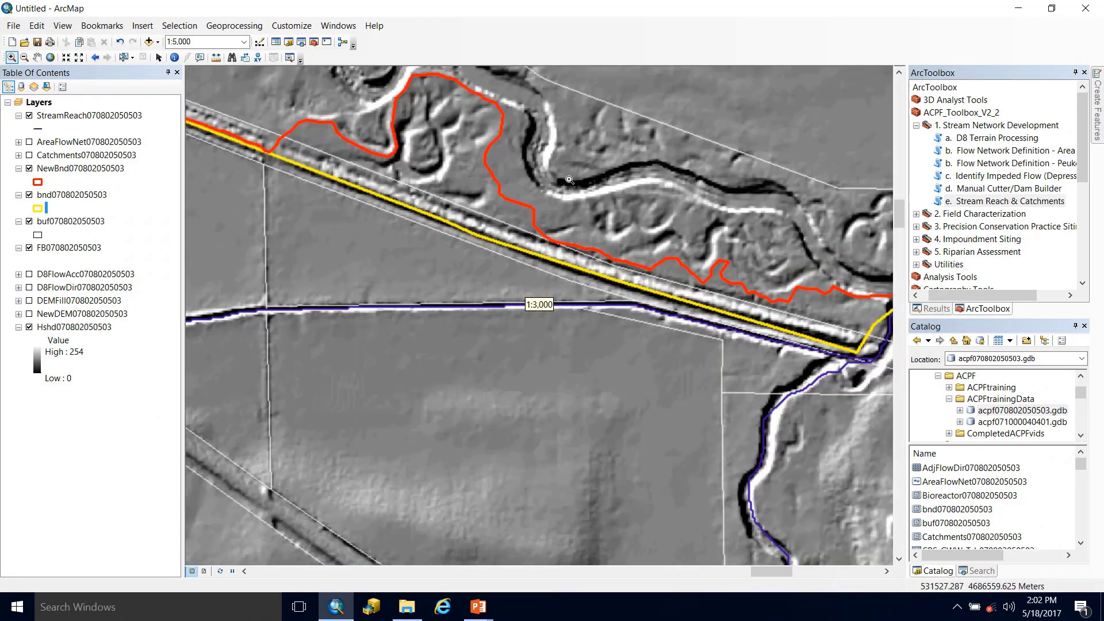
scroll(638, 297, "up", 3)
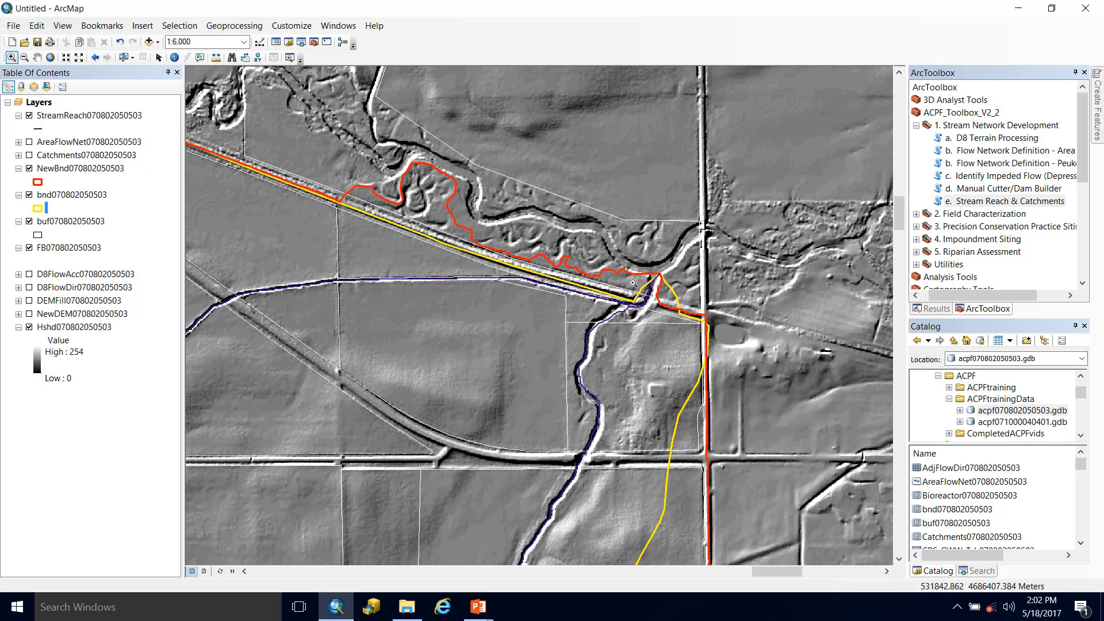
scroll(633, 283, "down", 3)
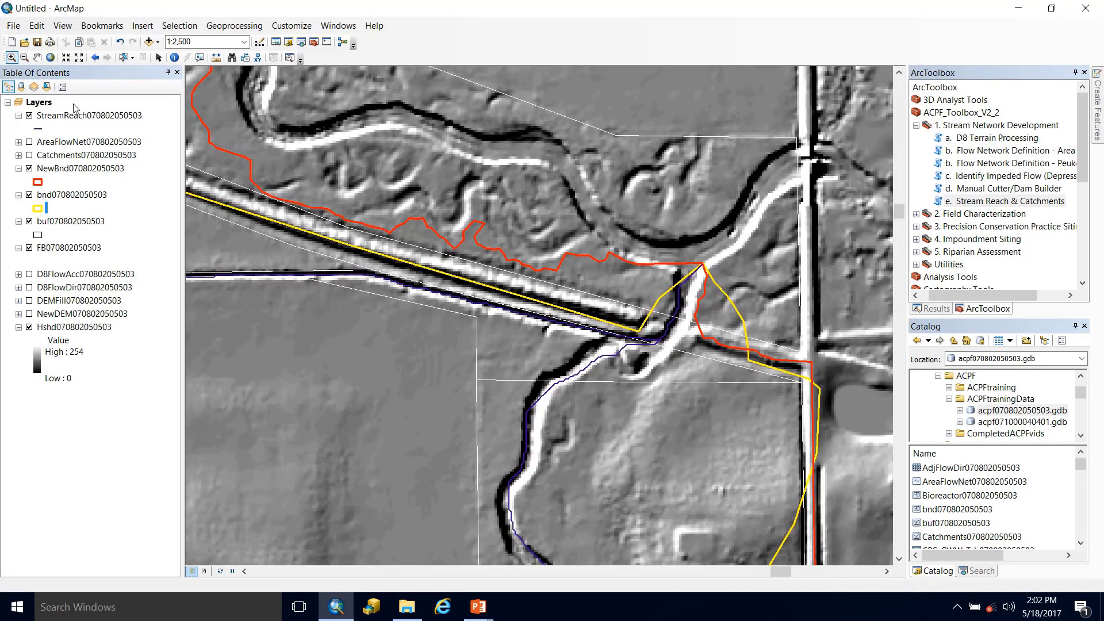
left_click(159, 57)
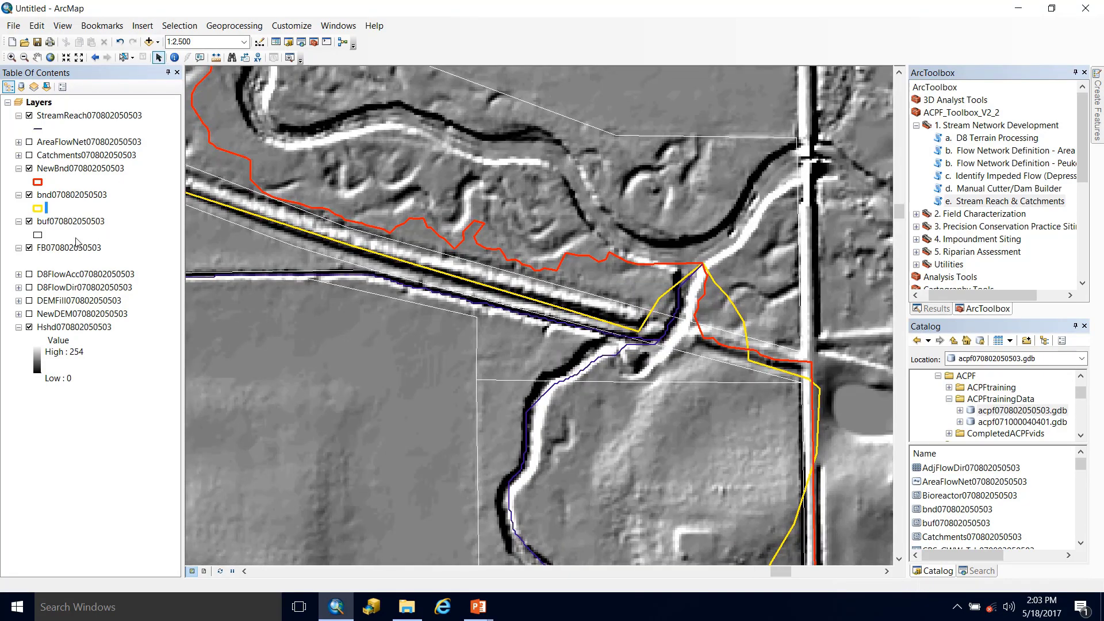
left_click(29, 275)
left_click(19, 275)
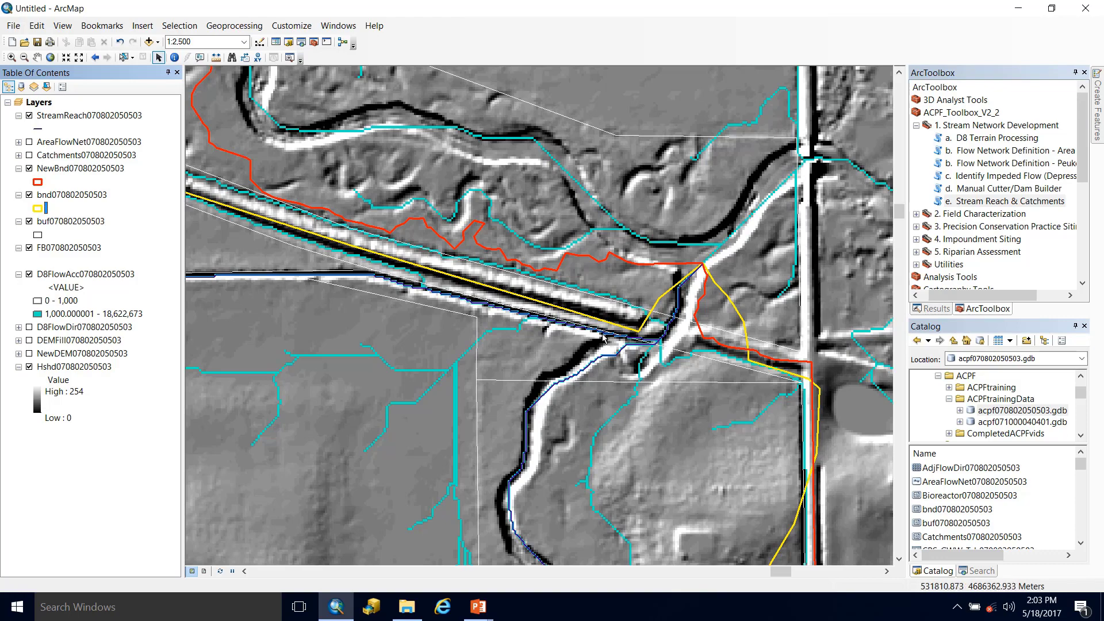
scroll(604, 338, "up", 2)
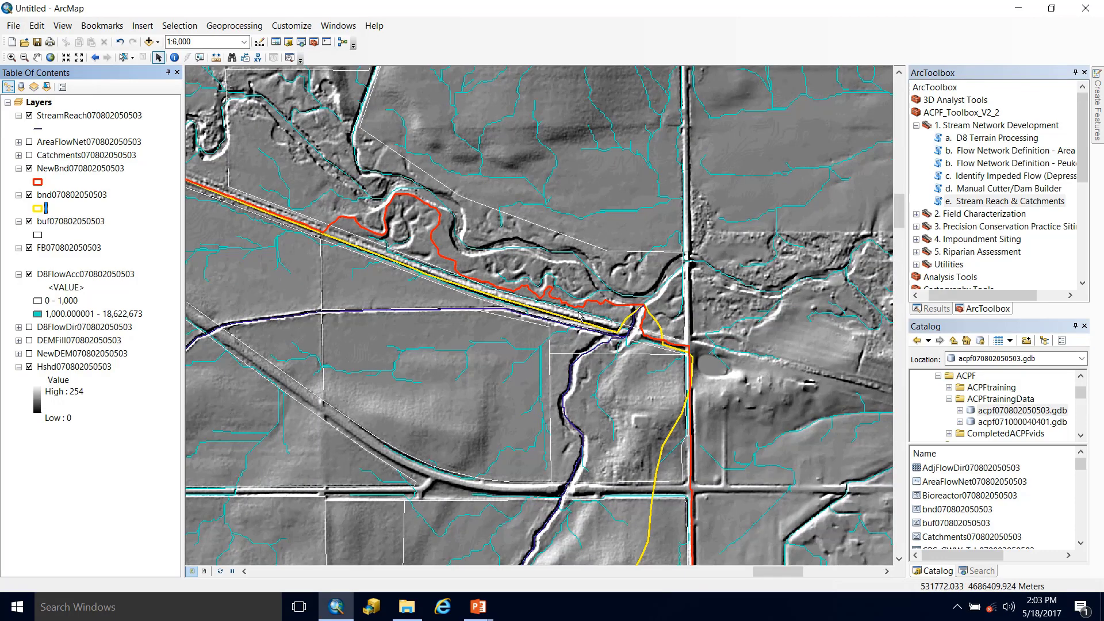